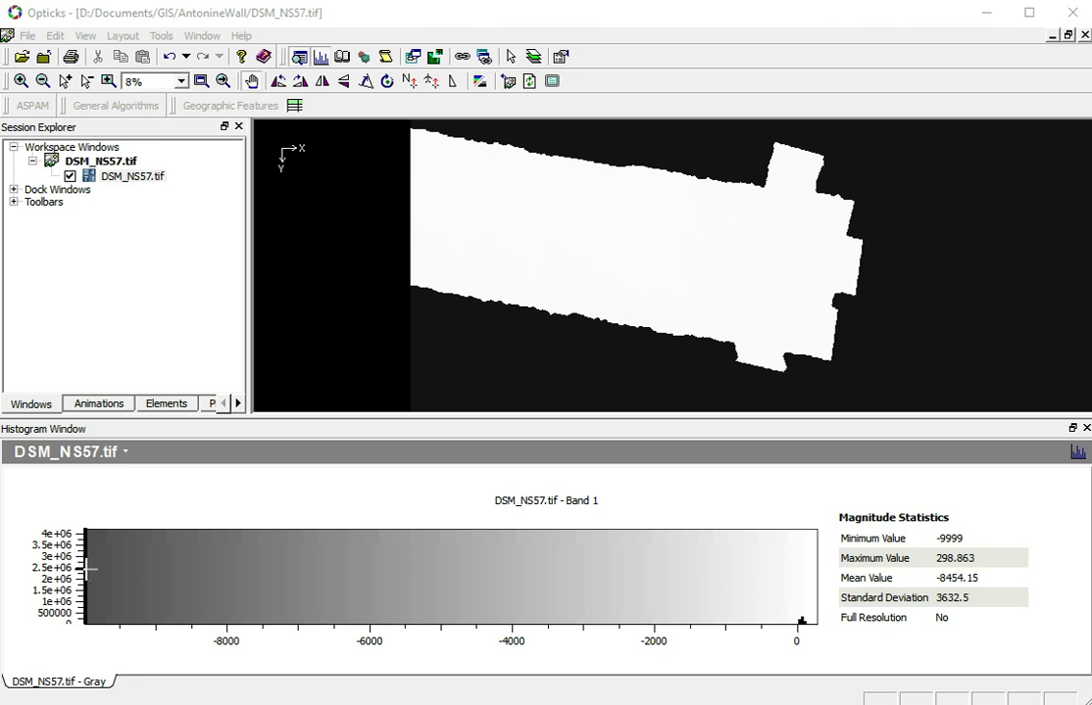
- Tighten the DSM contrast stretch to roughly -9 to 177 for brighter relief
left_click_drag(91, 572, 790, 556)
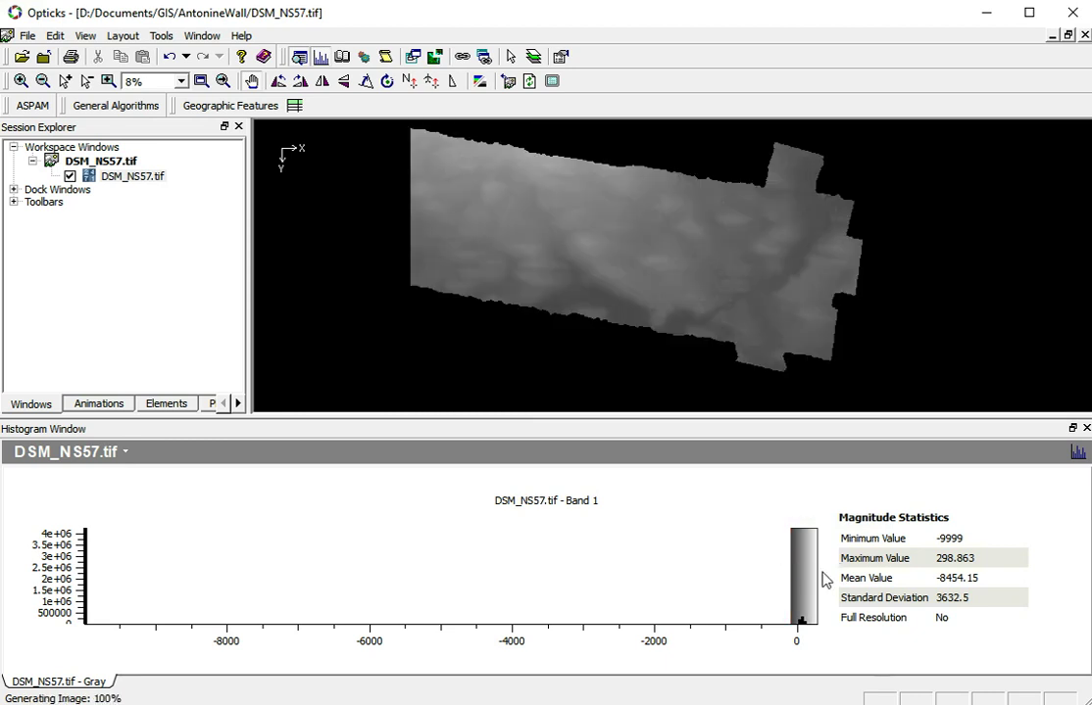
left_click_drag(812, 580, 790, 585)
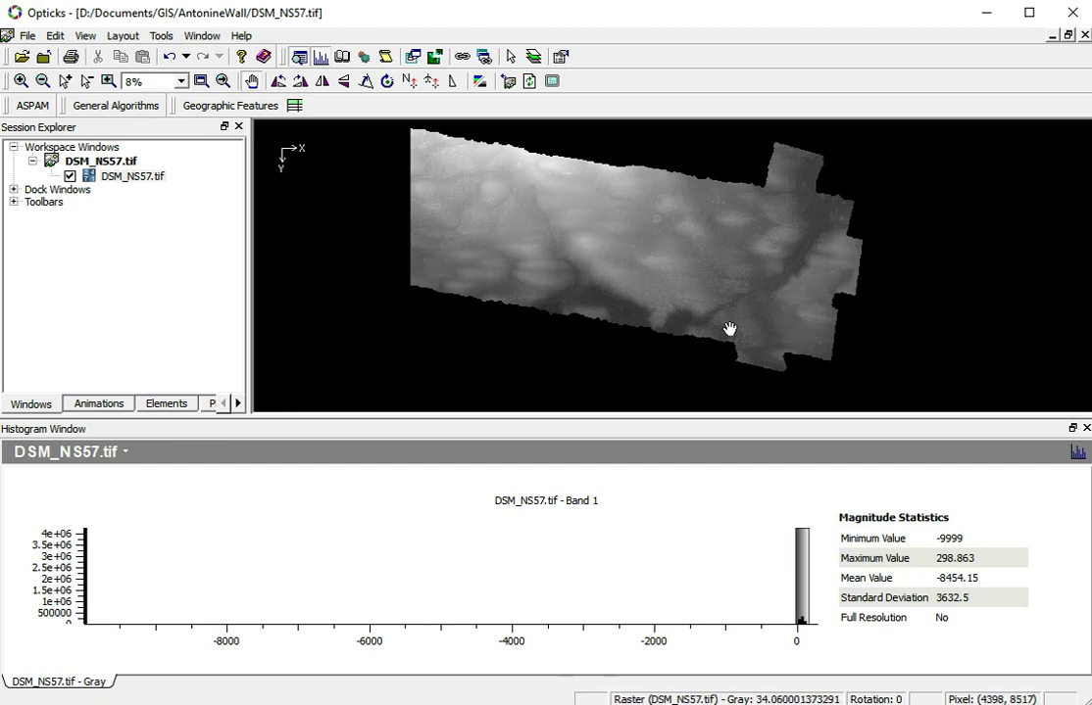
- Mark Band 1 values below -100 as bad, raising the statistics minimum to 22.115
right_click(598, 548)
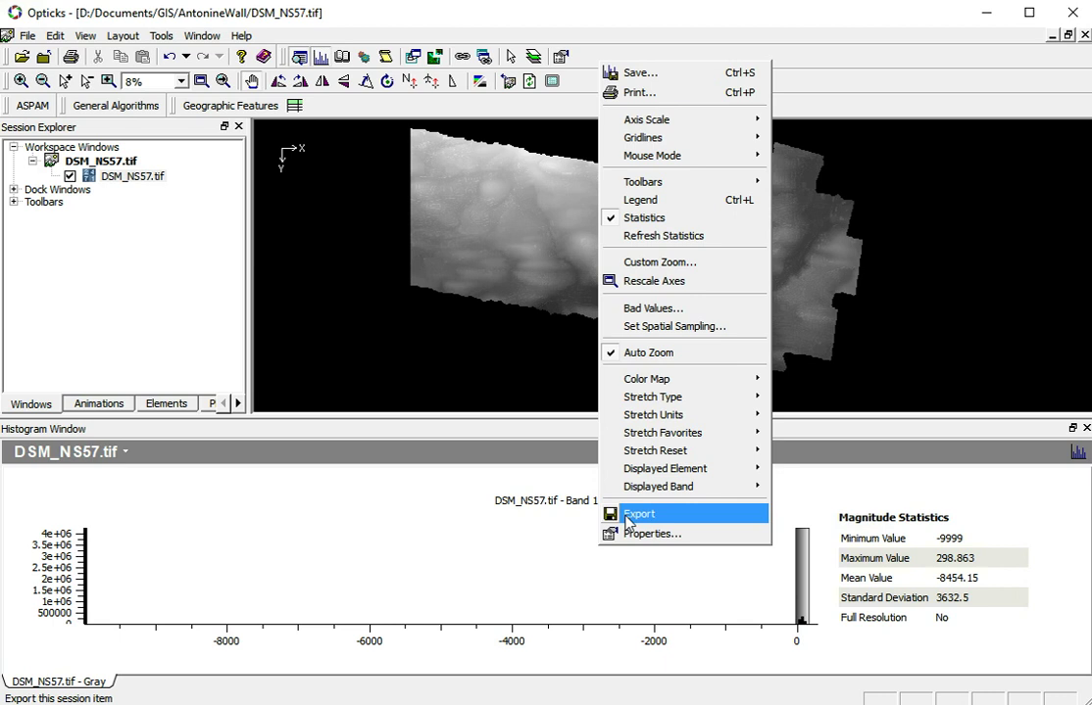
left_click(642, 310)
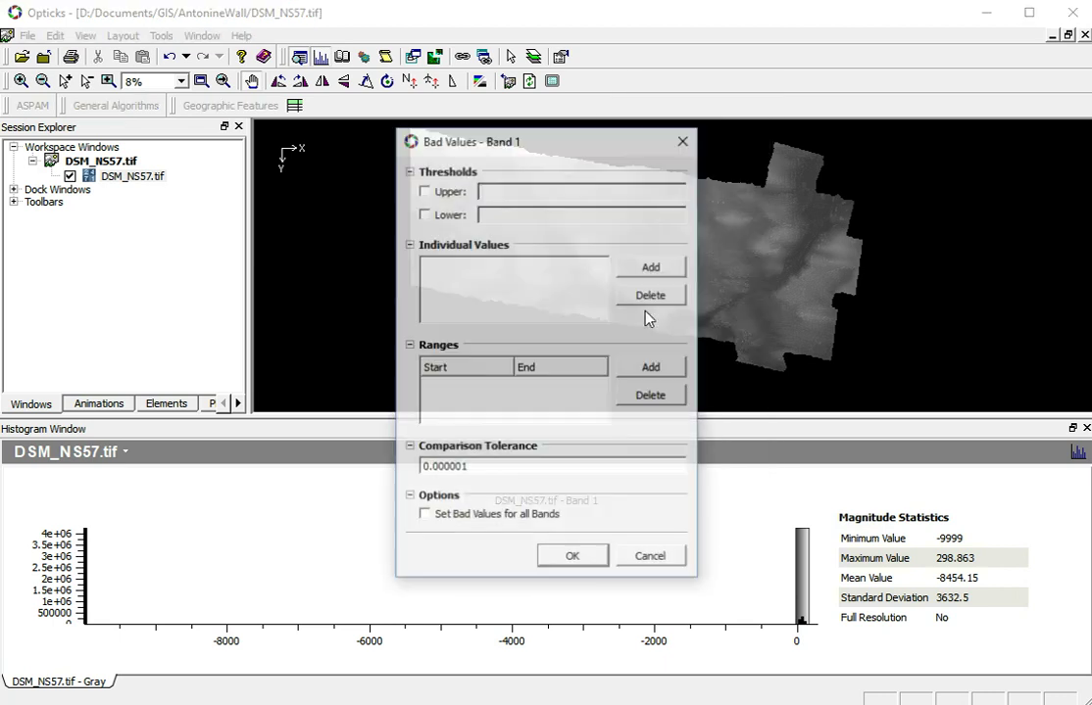
left_click(424, 214)
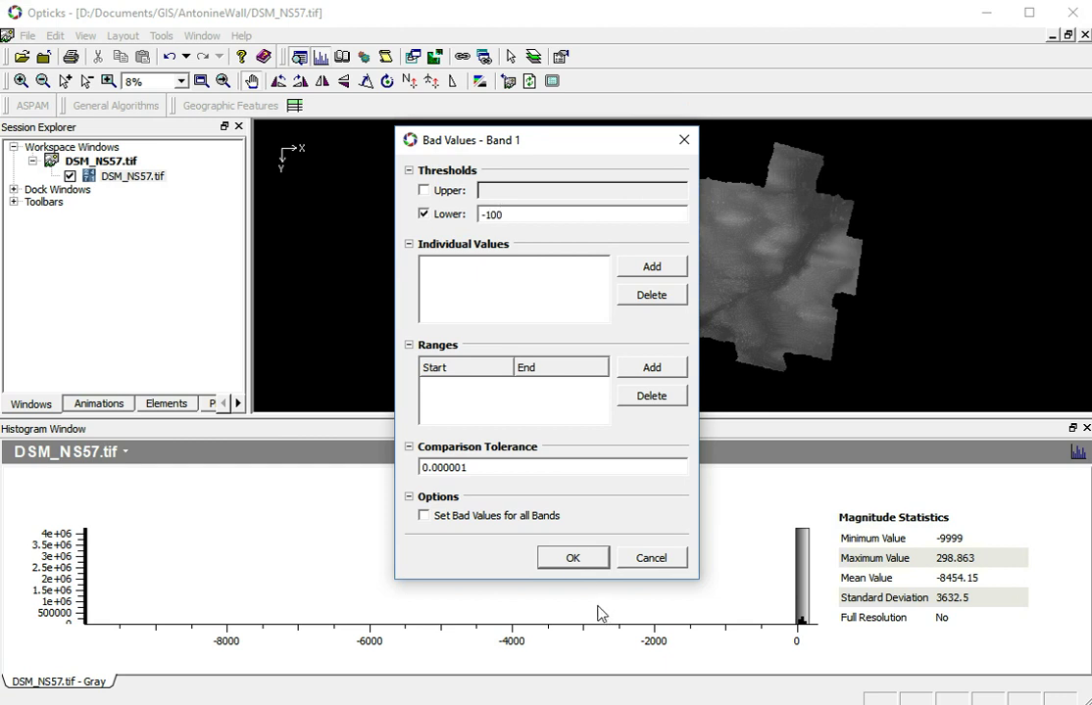
left_click(574, 558)
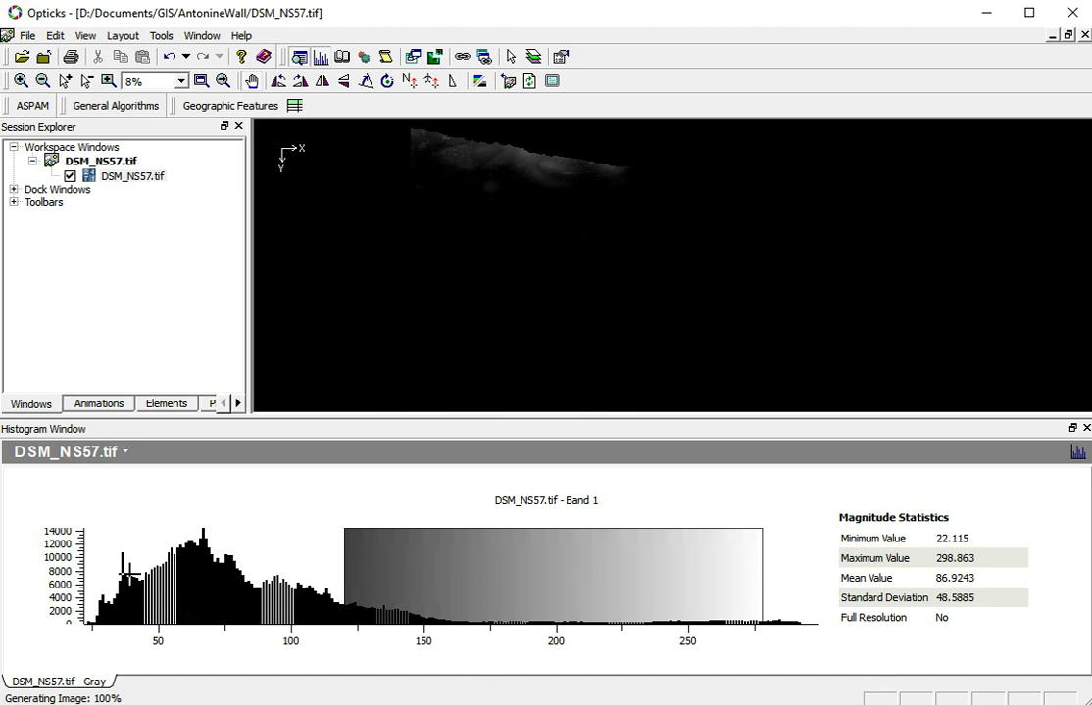
- Narrow the contrast stretch to about 19–143 to brighten the terrain relief
left_click_drag(345, 575, 82, 570)
left_click_drag(755, 576, 809, 576)
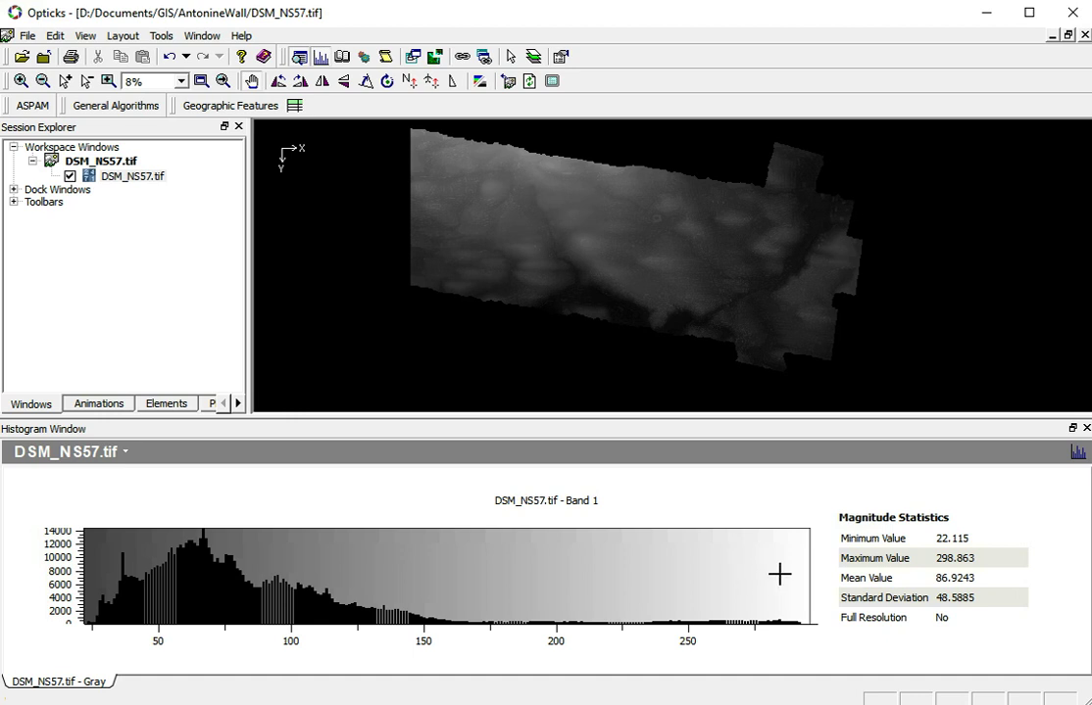
mouse_move(798, 584)
left_mouse_down()
mouse_move(808, 579)
mouse_move(449, 616)
mouse_move(403, 587)
left_mouse_up()
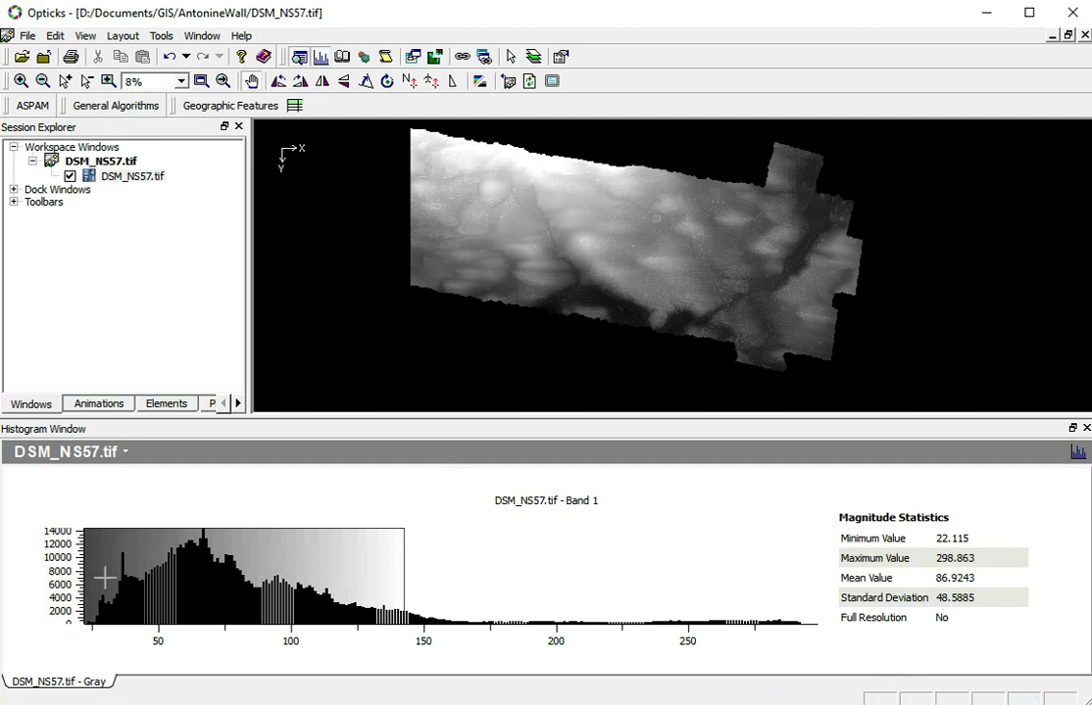
- Reset the contrast stretch to the full range, about 26.5 to 294.9, and pan left
left_click_drag(88, 576, 226, 580)
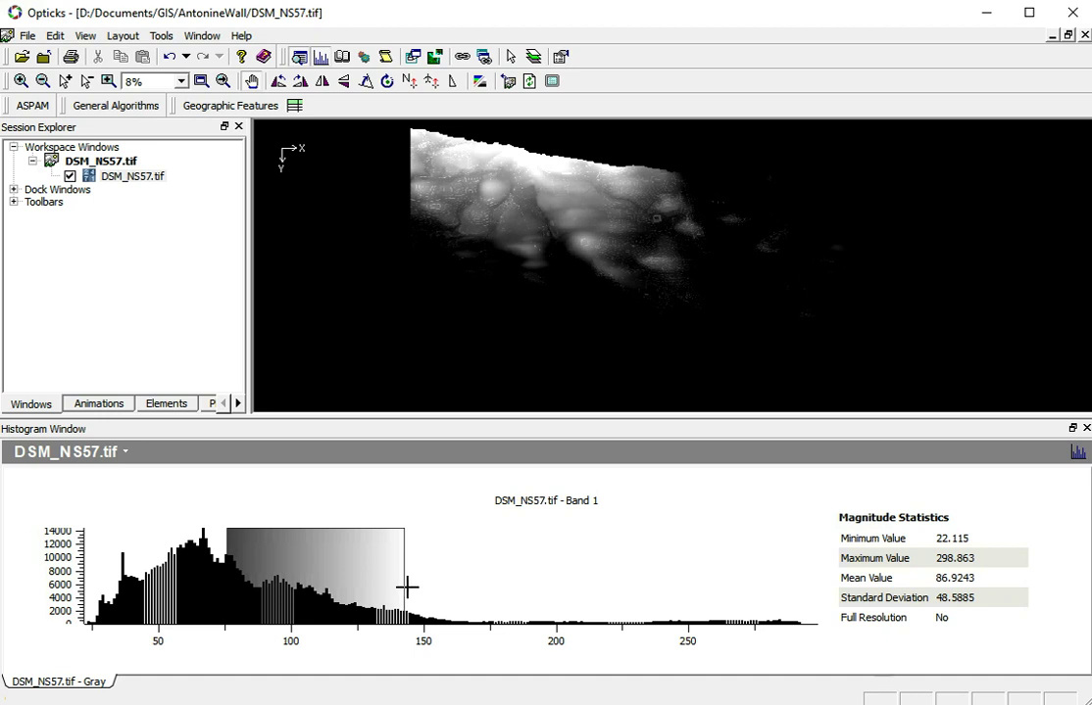
left_click_drag(422, 588, 807, 594)
left_click_drag(214, 507, 76, 590)
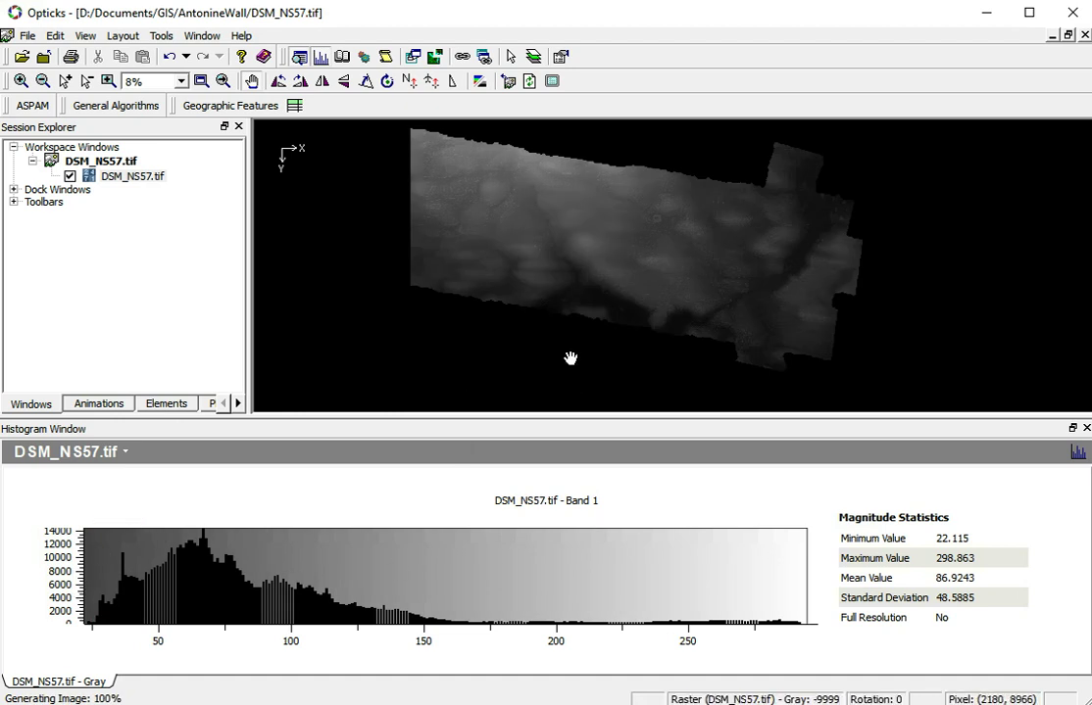
left_click_drag(657, 285, 577, 331)
left_click_drag(540, 276, 478, 268)
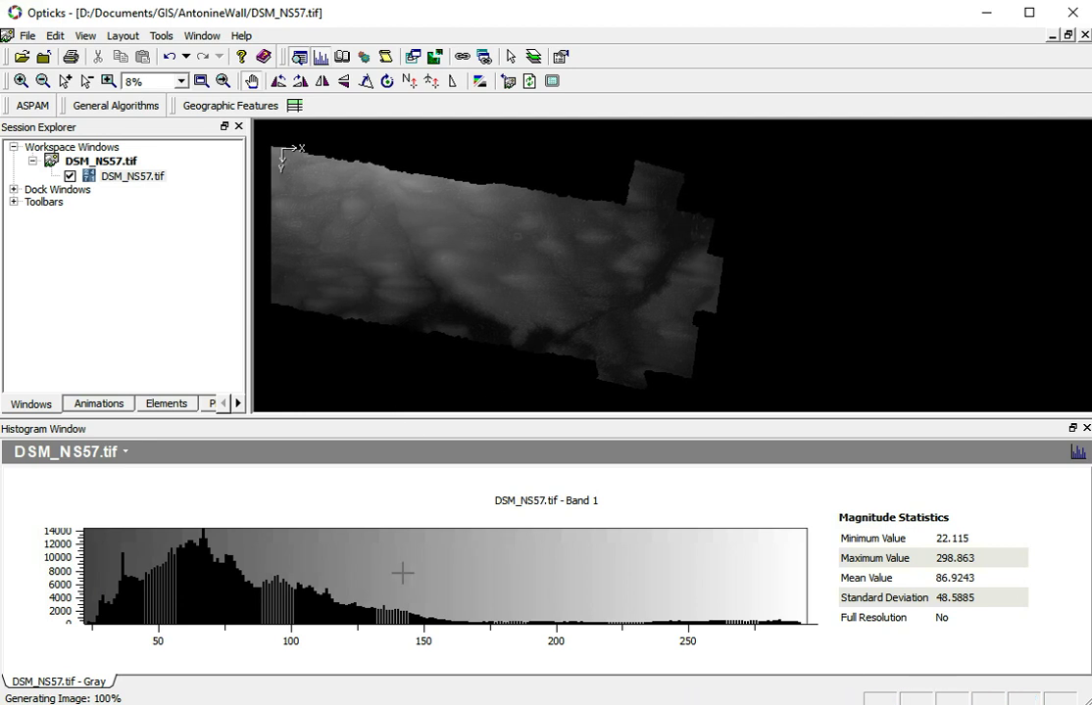
- Change the histogram's stretch type from Linear to Exponential
right_click(426, 550)
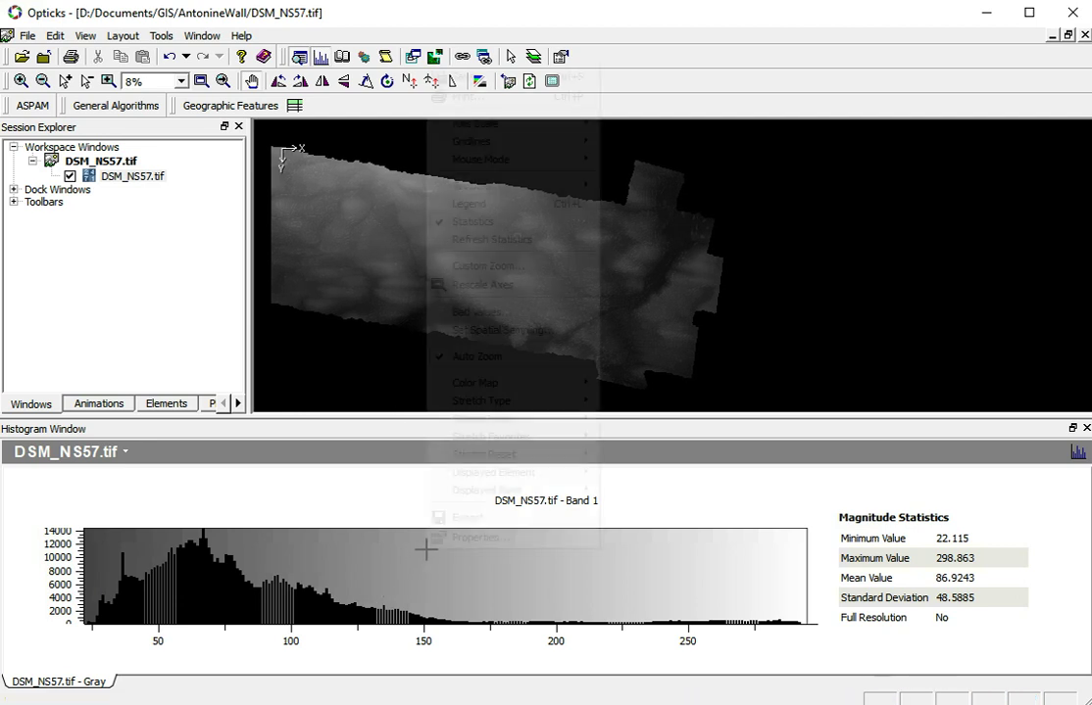
mouse_move(534, 409)
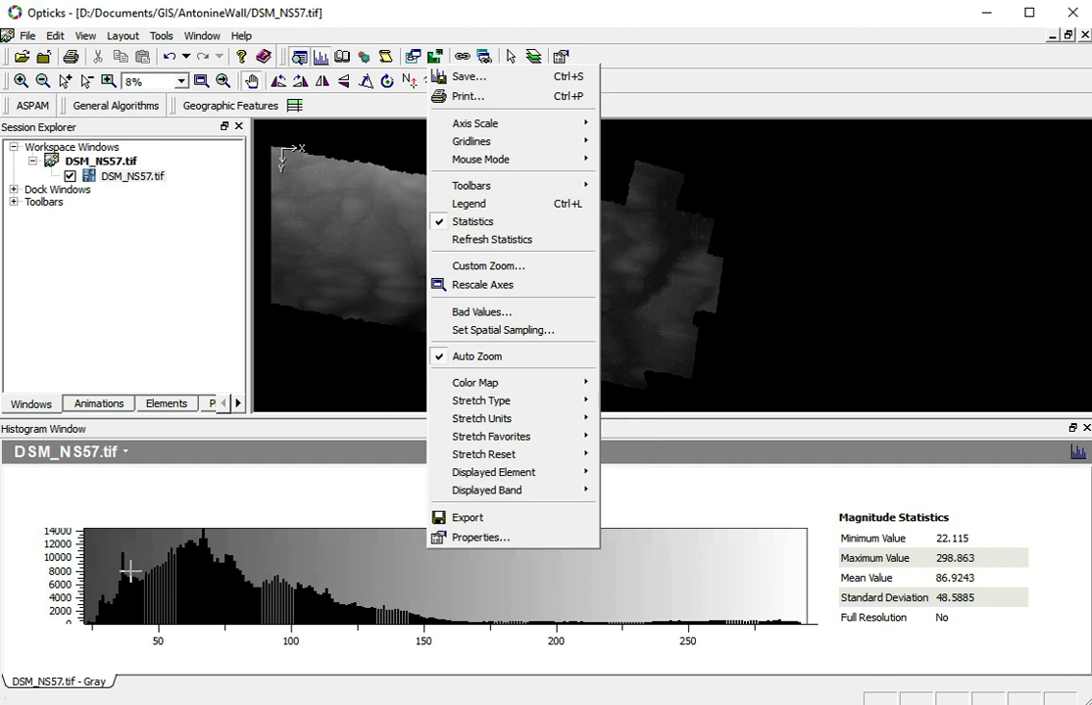
left_click(131, 571)
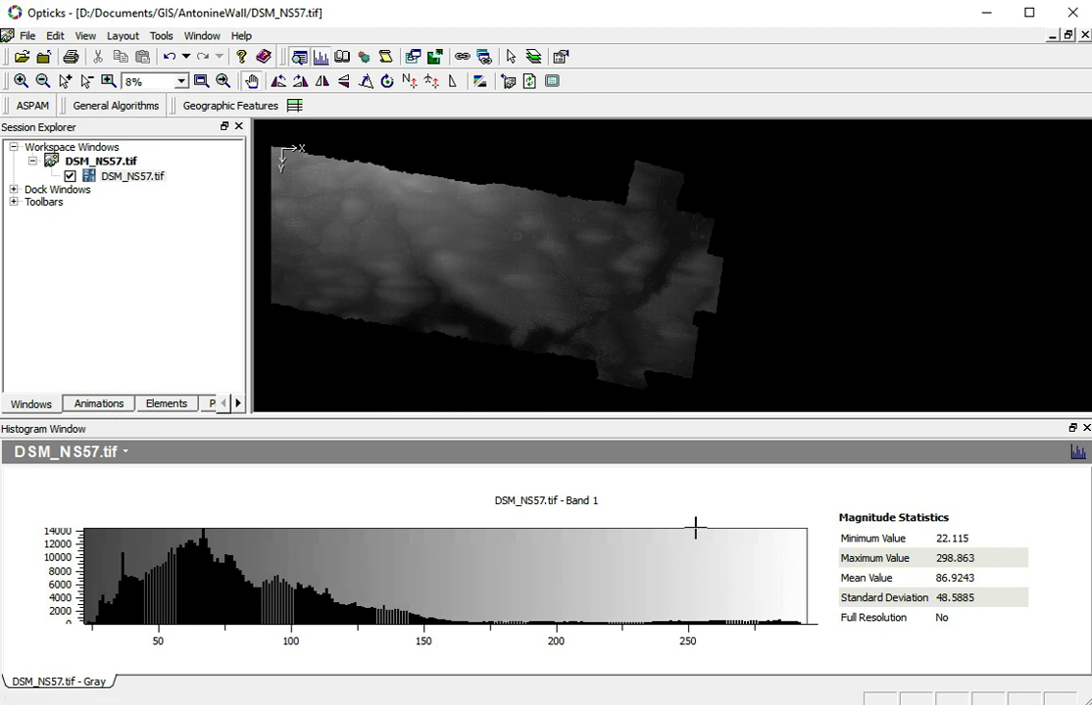
right_click(624, 574)
mouse_move(691, 427)
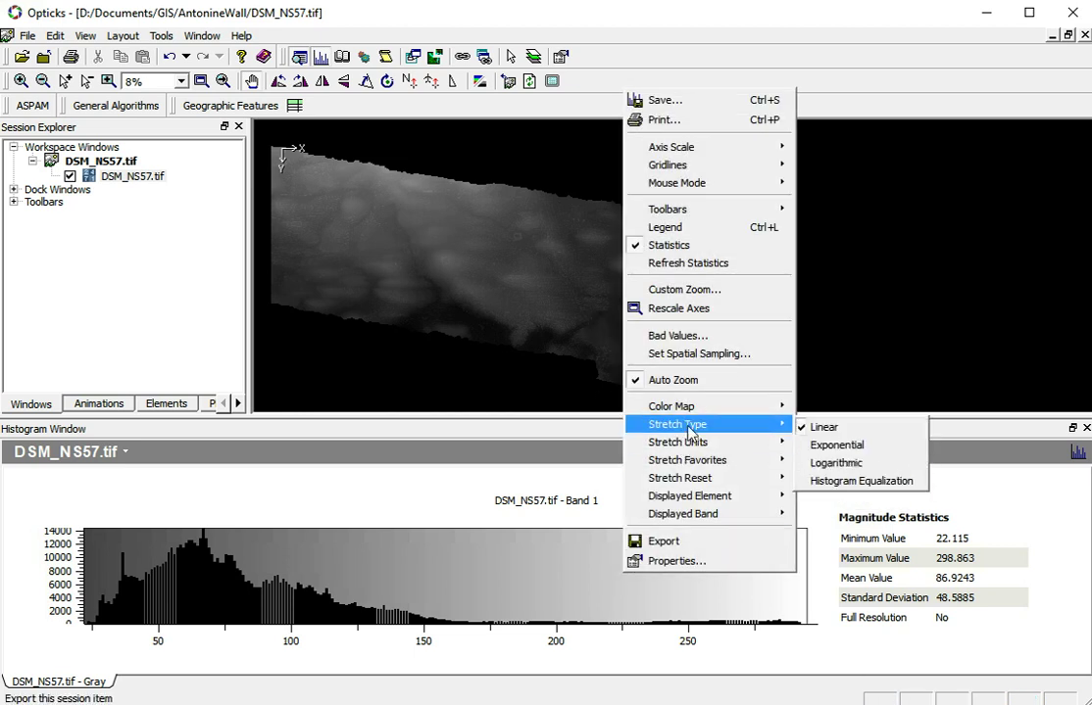
left_click(860, 447)
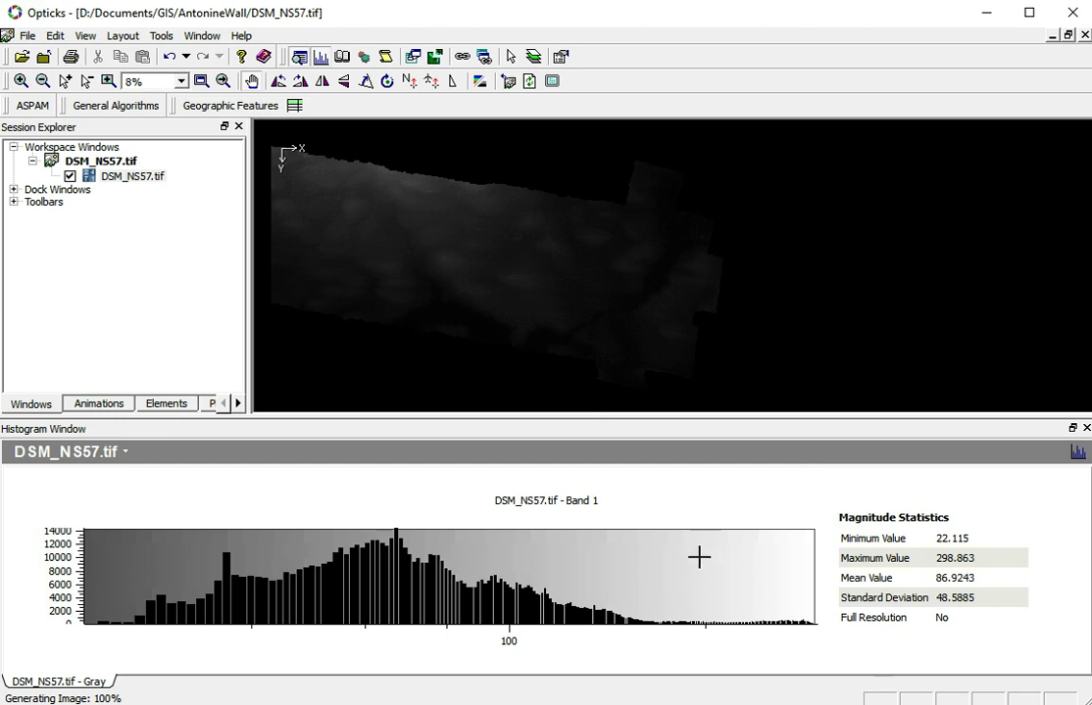
- Switch the stretch type to Logarithmic
right_click(686, 586)
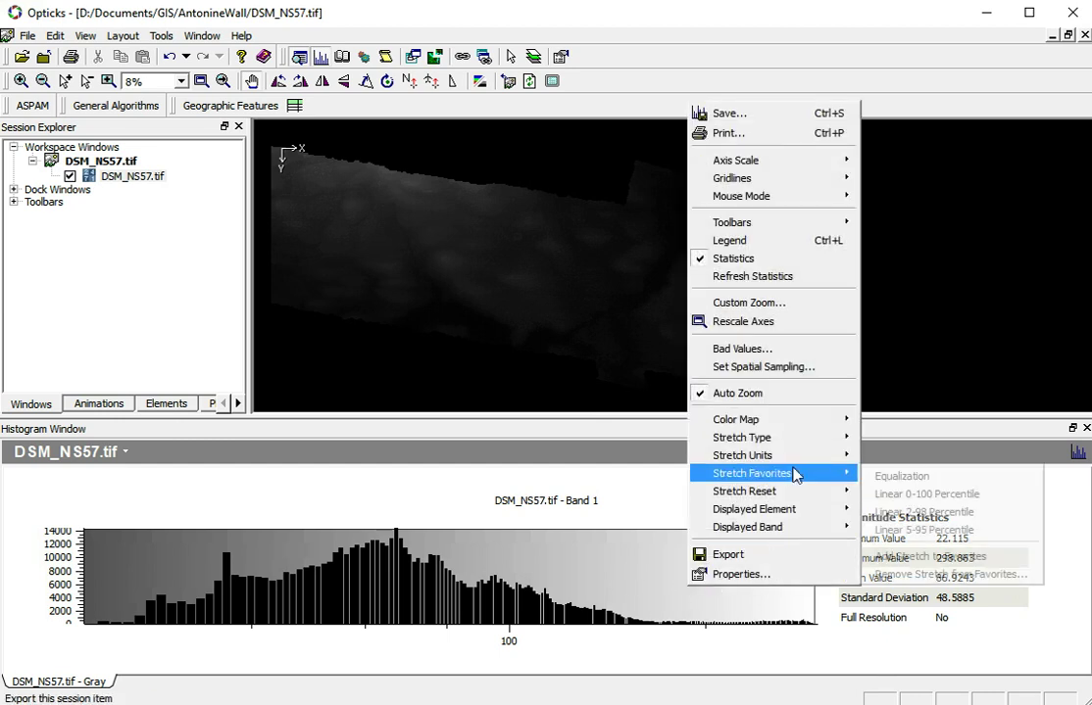
mouse_move(823, 437)
left_click(900, 477)
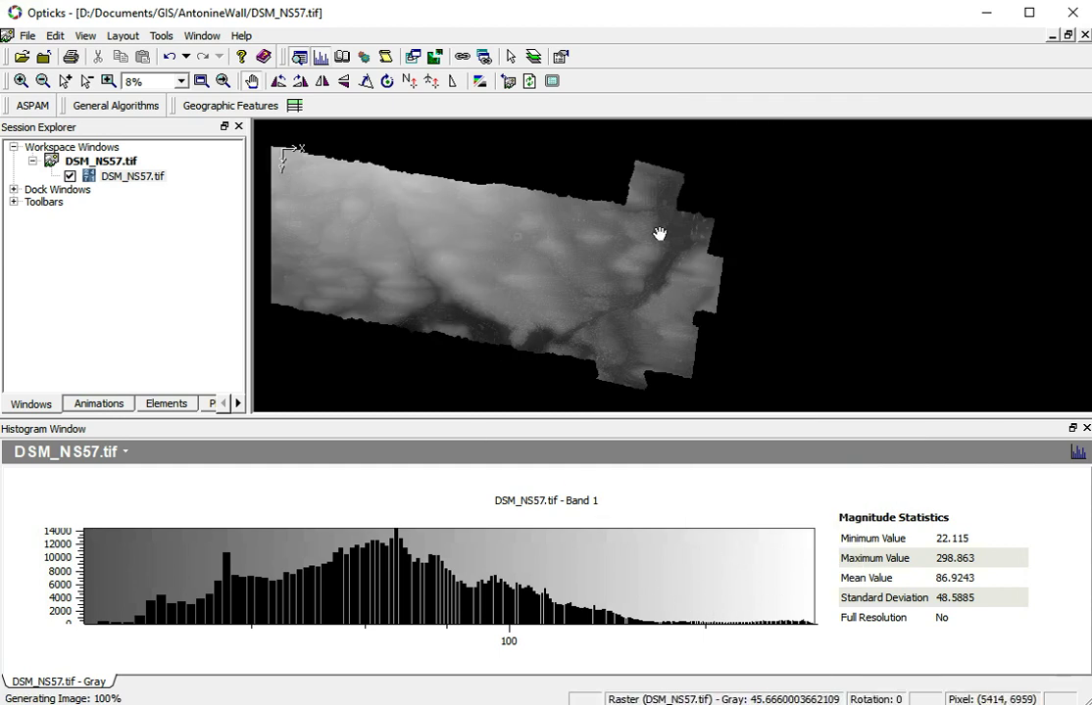
- Change the stretch type to Histogram Equalization to brighten the terrain
right_click(654, 559)
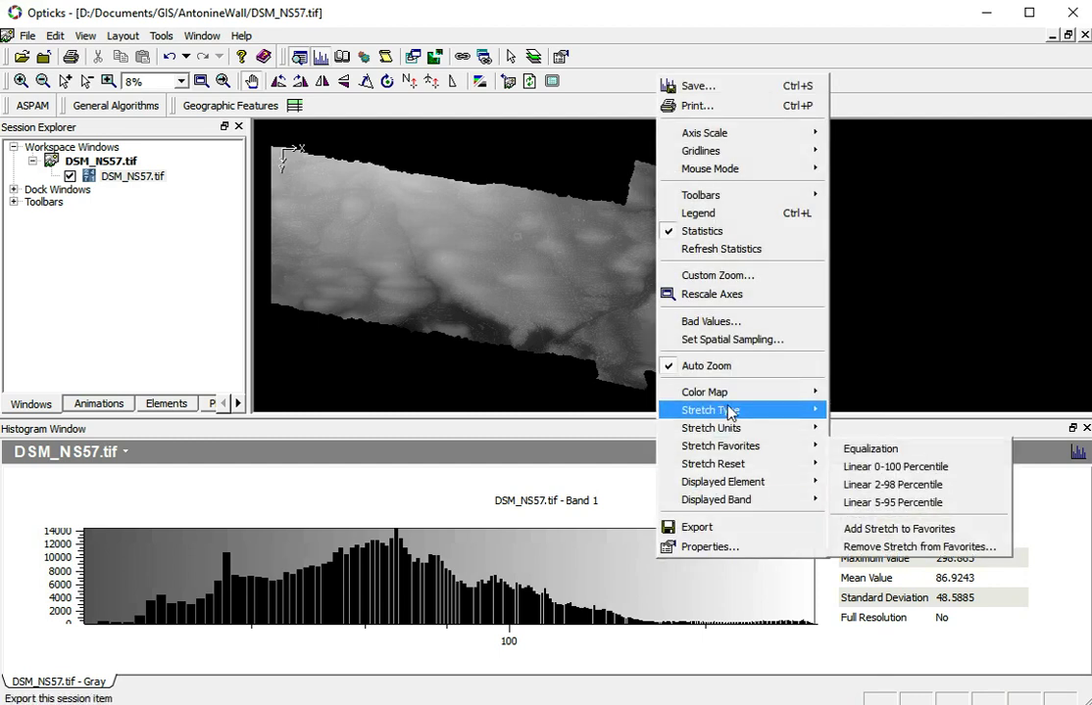
mouse_move(726, 412)
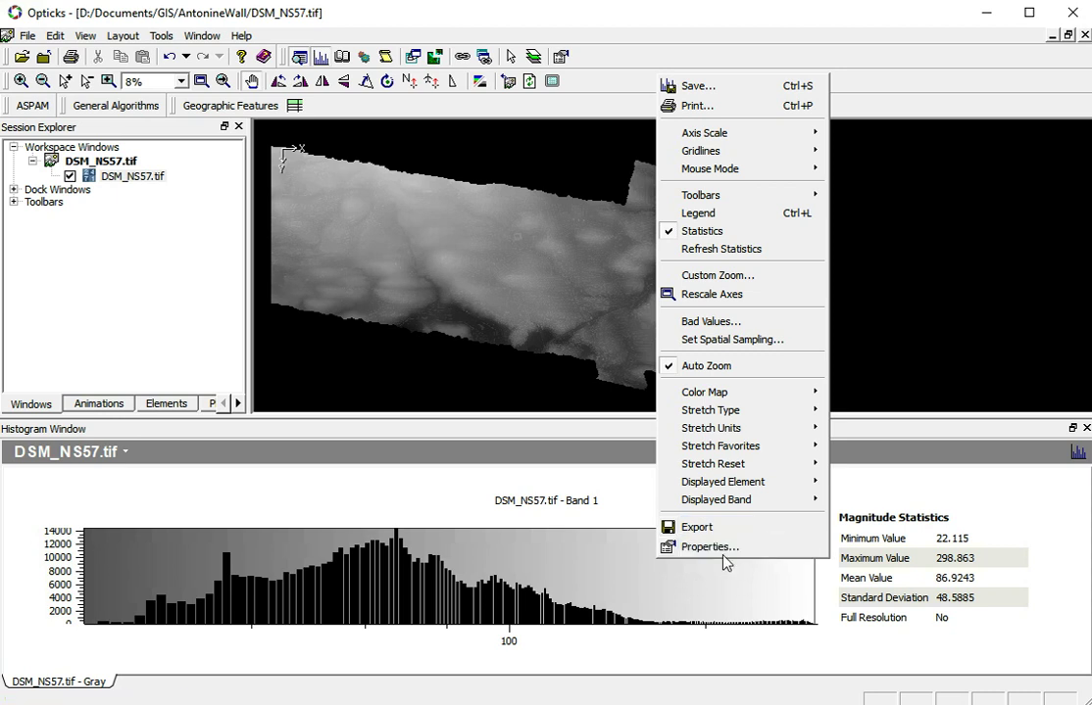
mouse_move(763, 432)
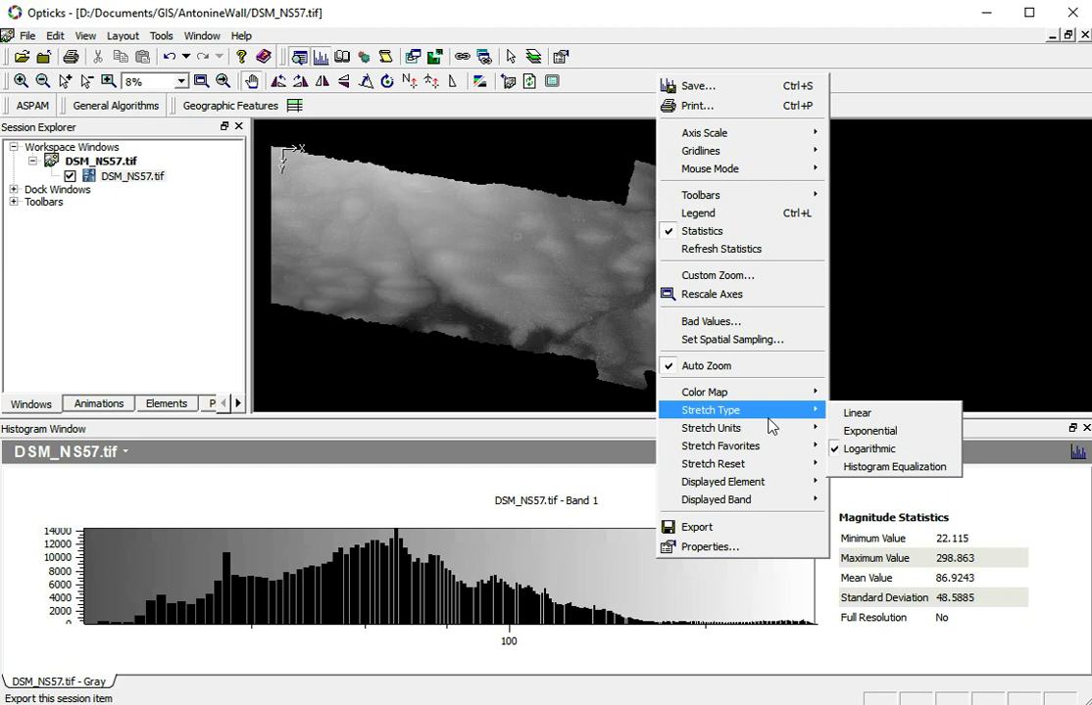
left_click(894, 467)
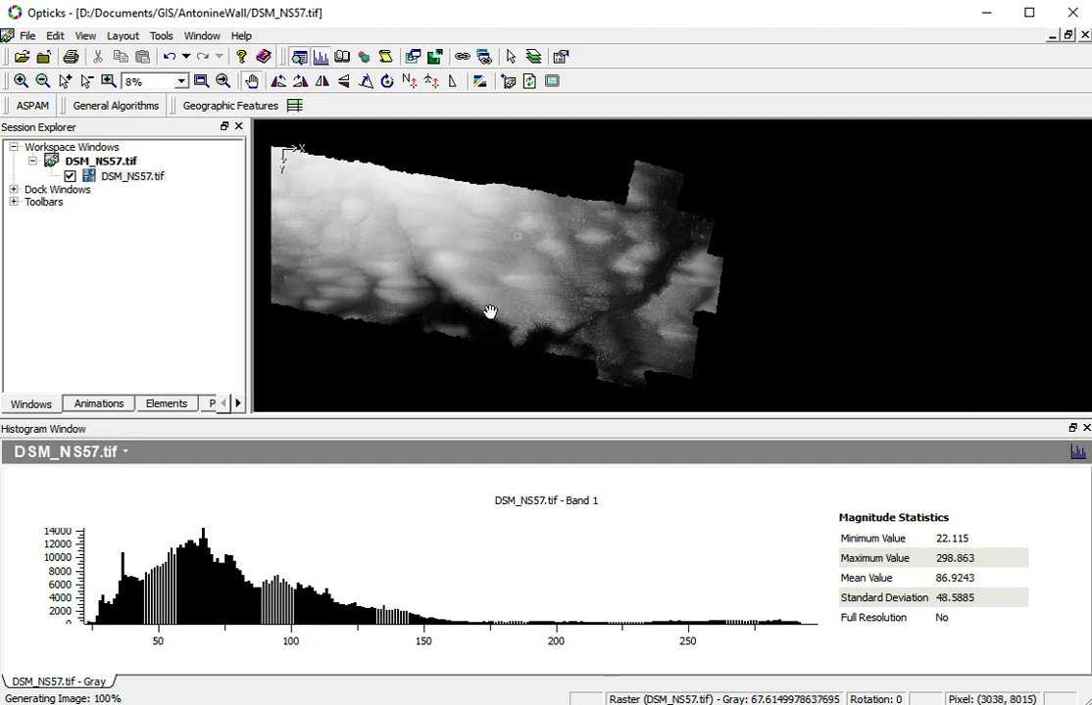
- Zoom into the equalized raster to about 29%
left_click_drag(490, 314, 517, 306)
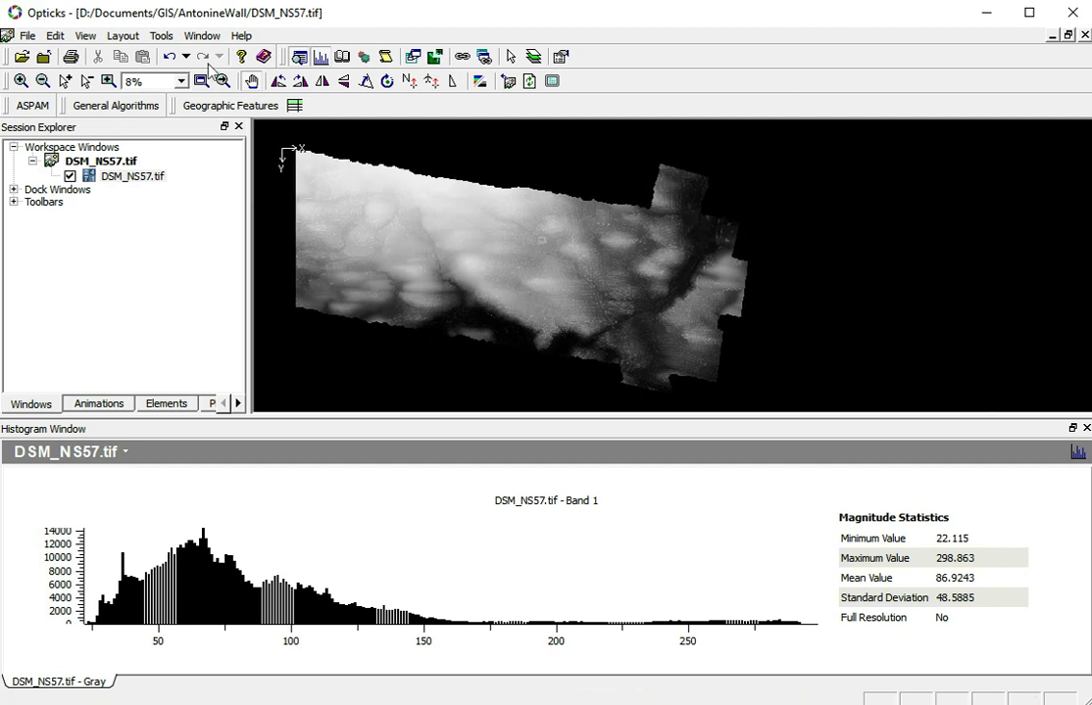
left_click(20, 81)
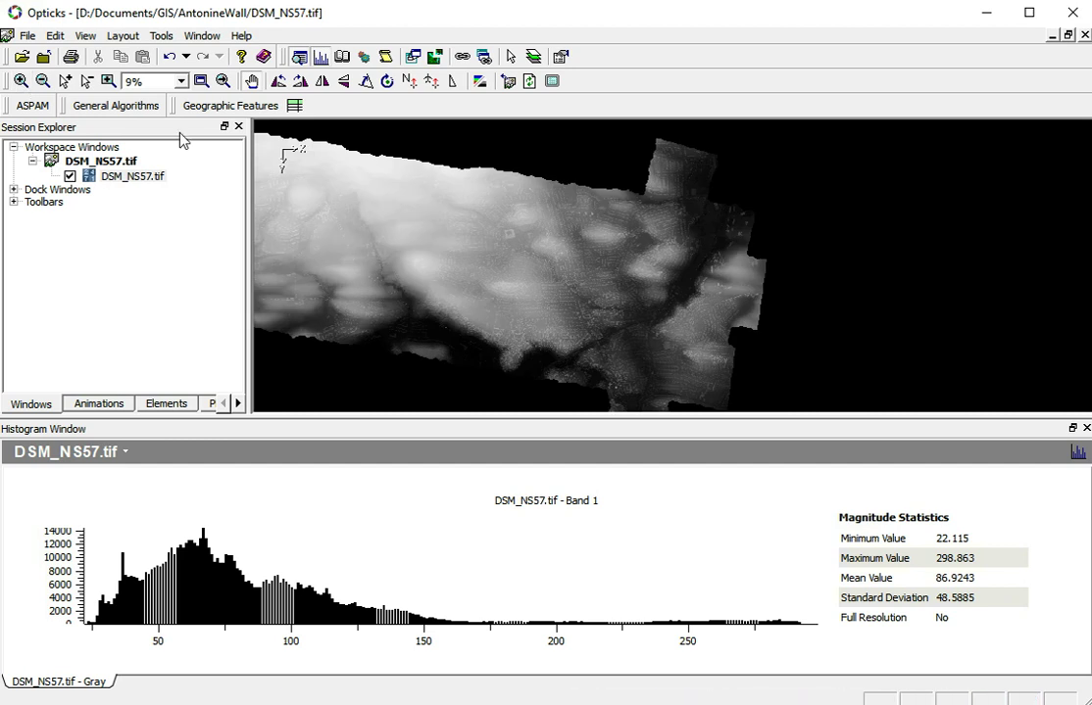
left_click(20, 80)
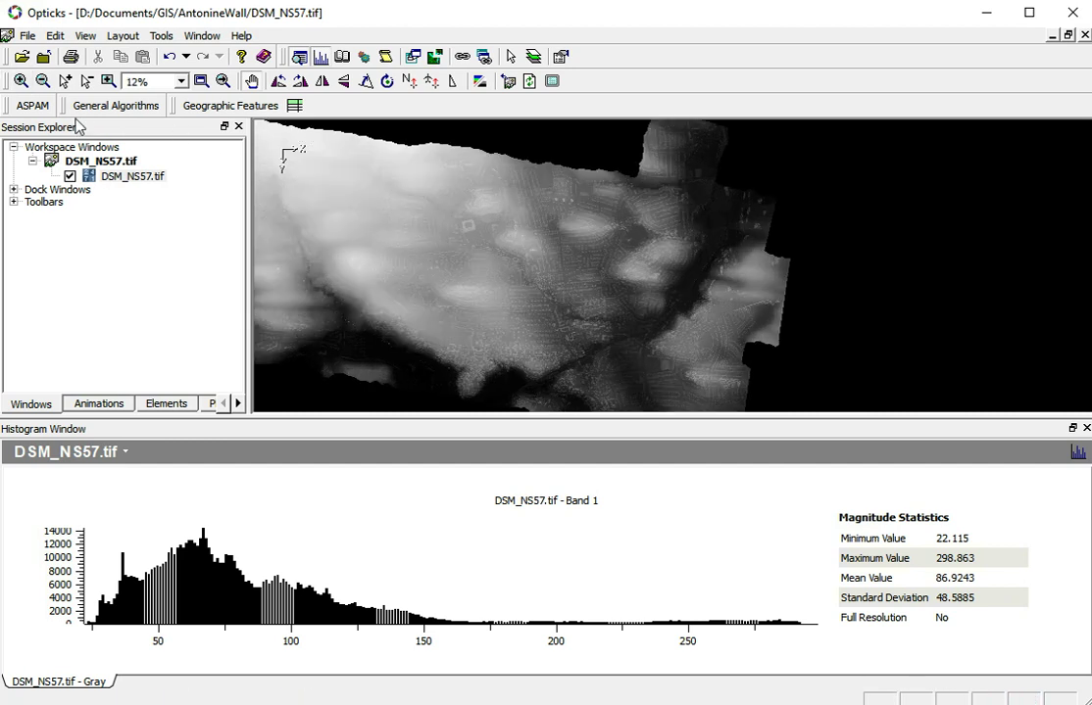
left_click(21, 80)
left_click(21, 81)
left_click(21, 80)
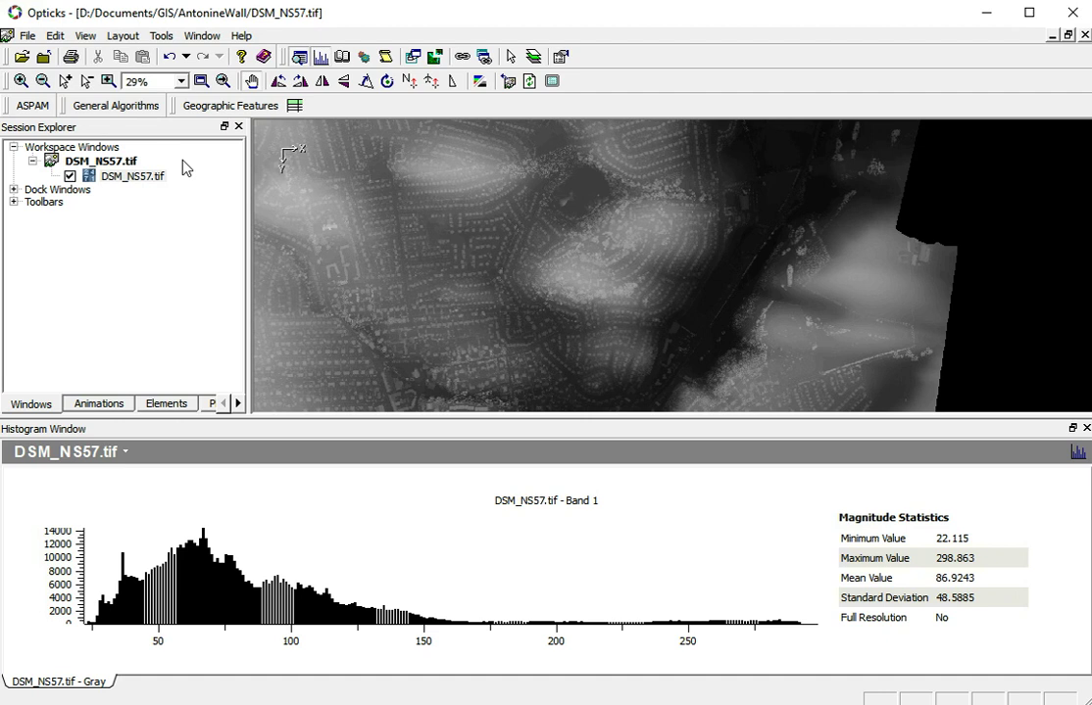
- Zoom in to 56% and pan across the housing estates and dark valley
left_click_drag(405, 282, 480, 238)
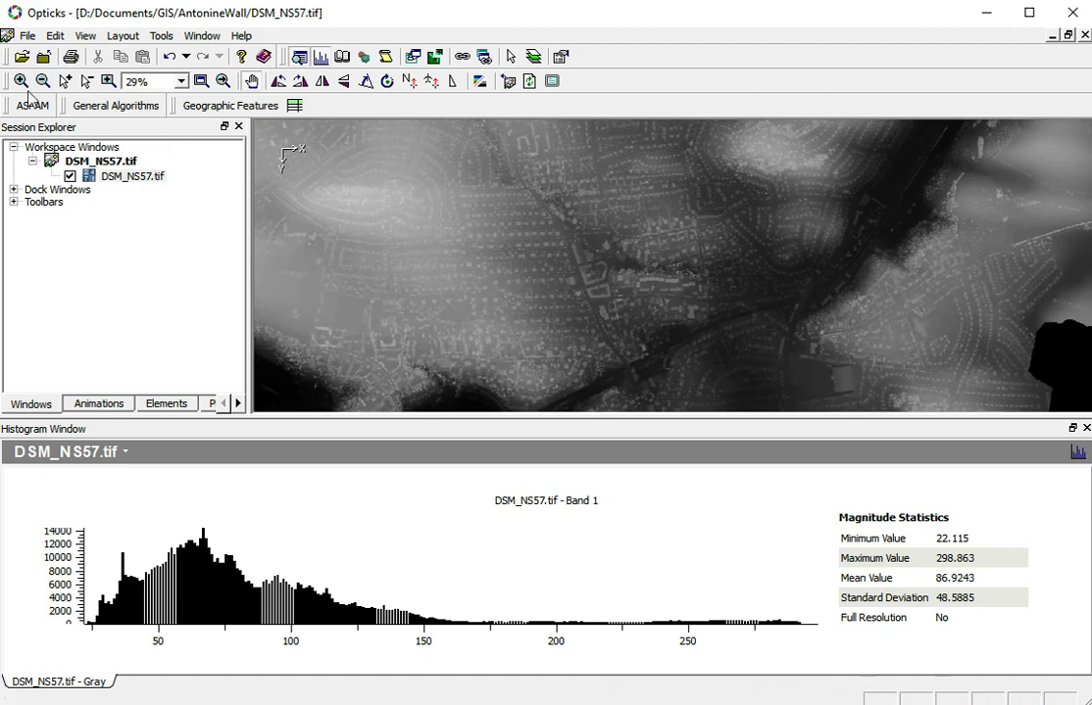
left_click(21, 81)
left_click(21, 81)
left_click(21, 81)
left_click_drag(483, 402, 648, 250)
left_click_drag(515, 321, 634, 217)
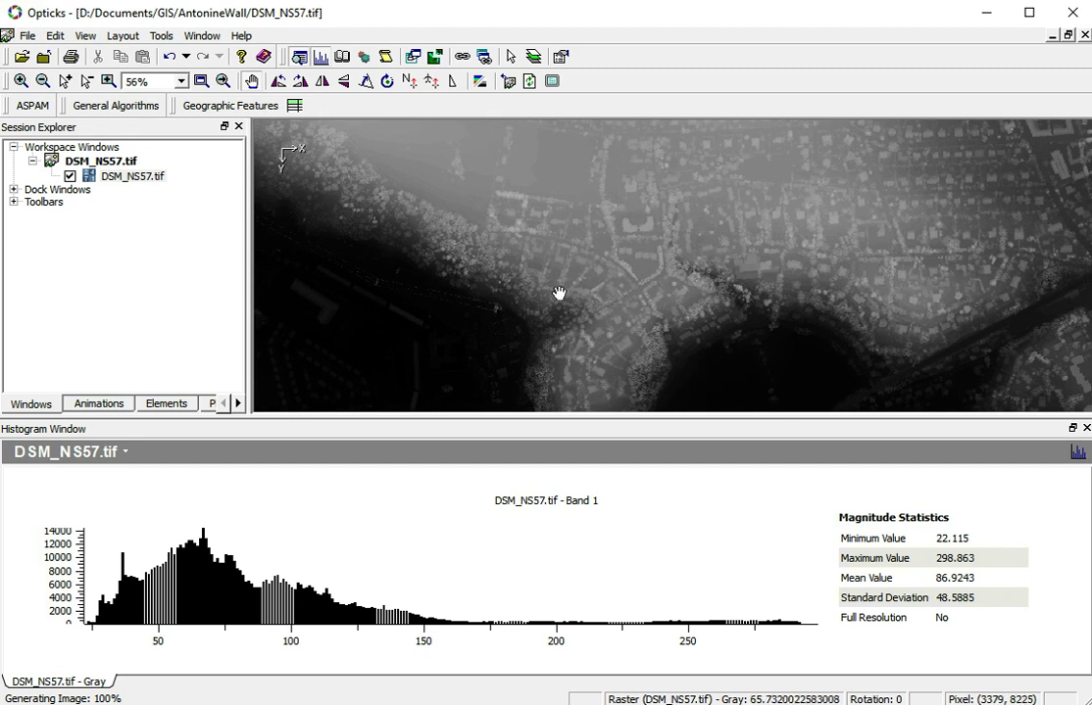
left_click_drag(558, 294, 627, 360)
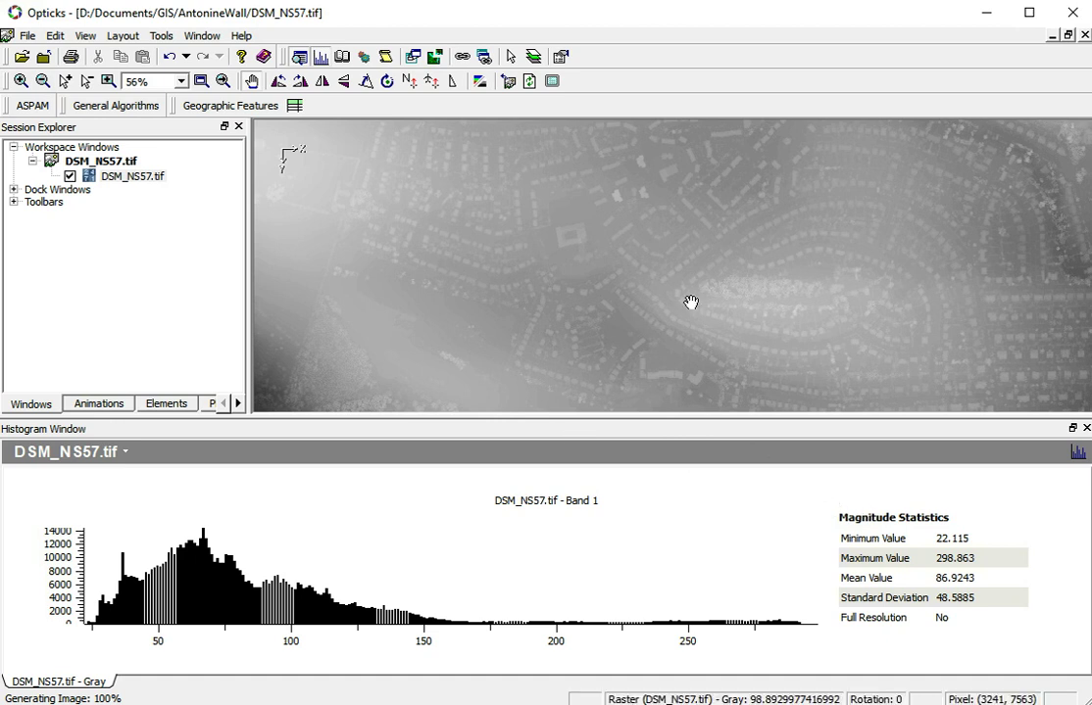
left_click_drag(692, 302, 539, 246)
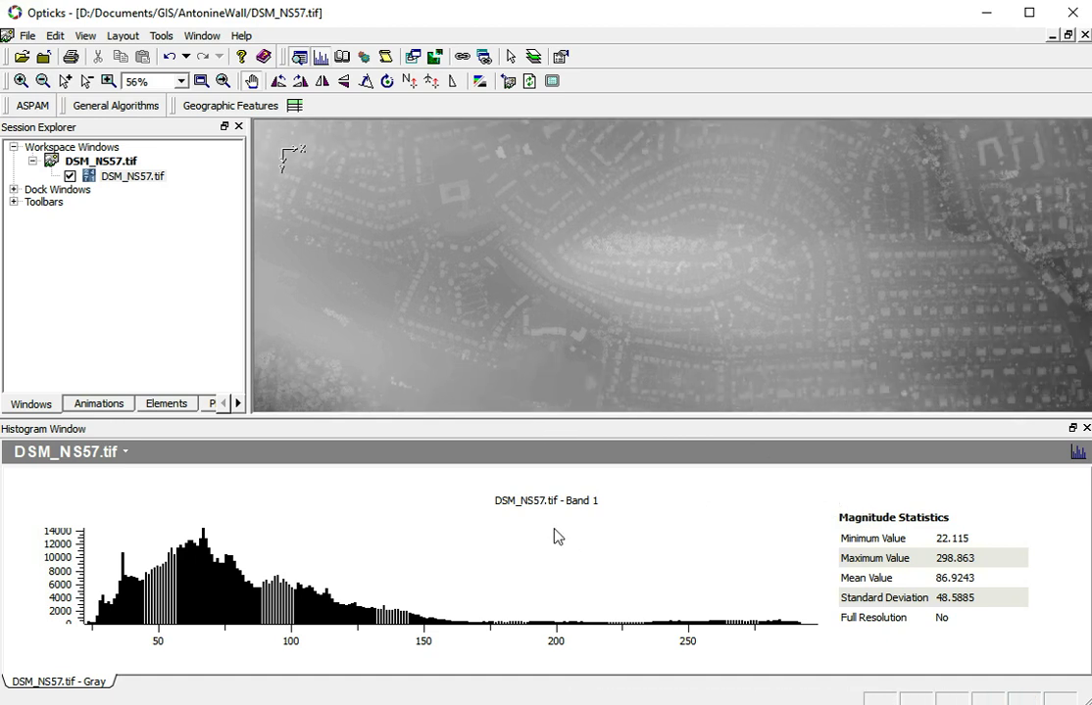
- Switch the DSM_NS57.tif color map from grayscale to Hot Iron
right_click(509, 566)
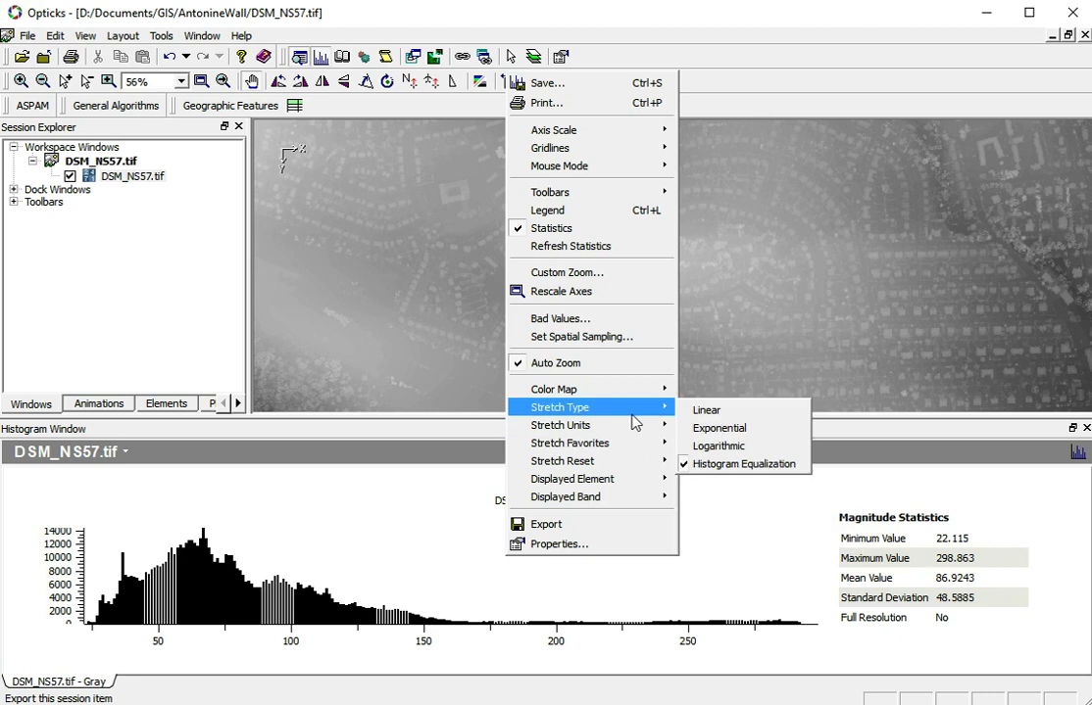
mouse_move(632, 448)
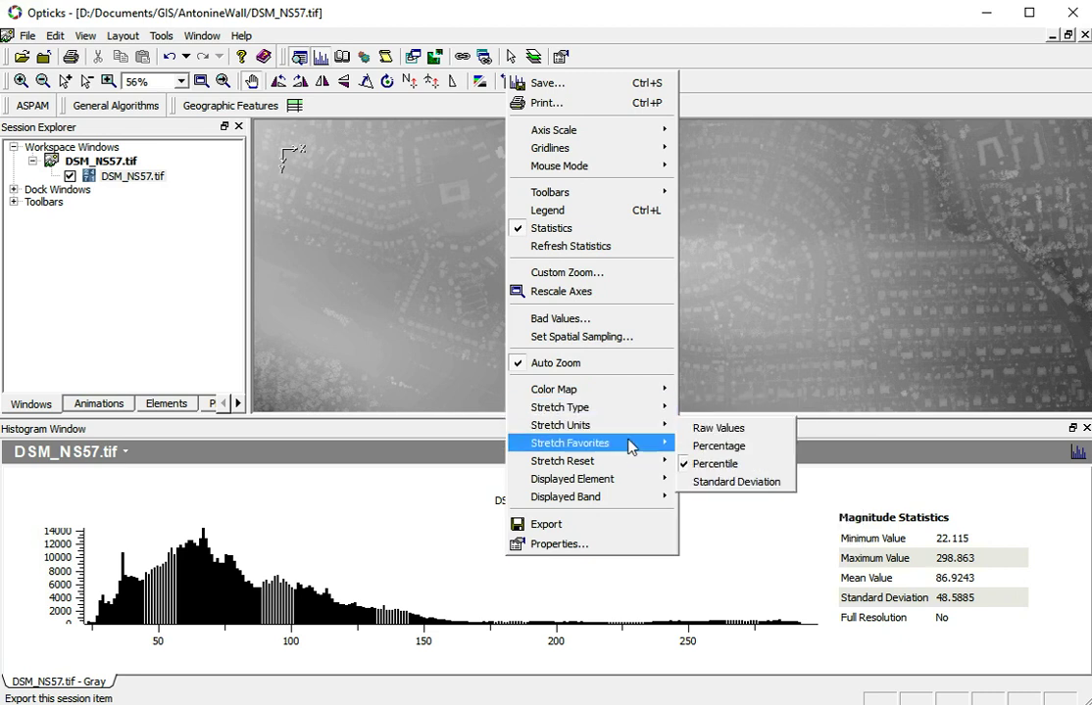
right_click(451, 335)
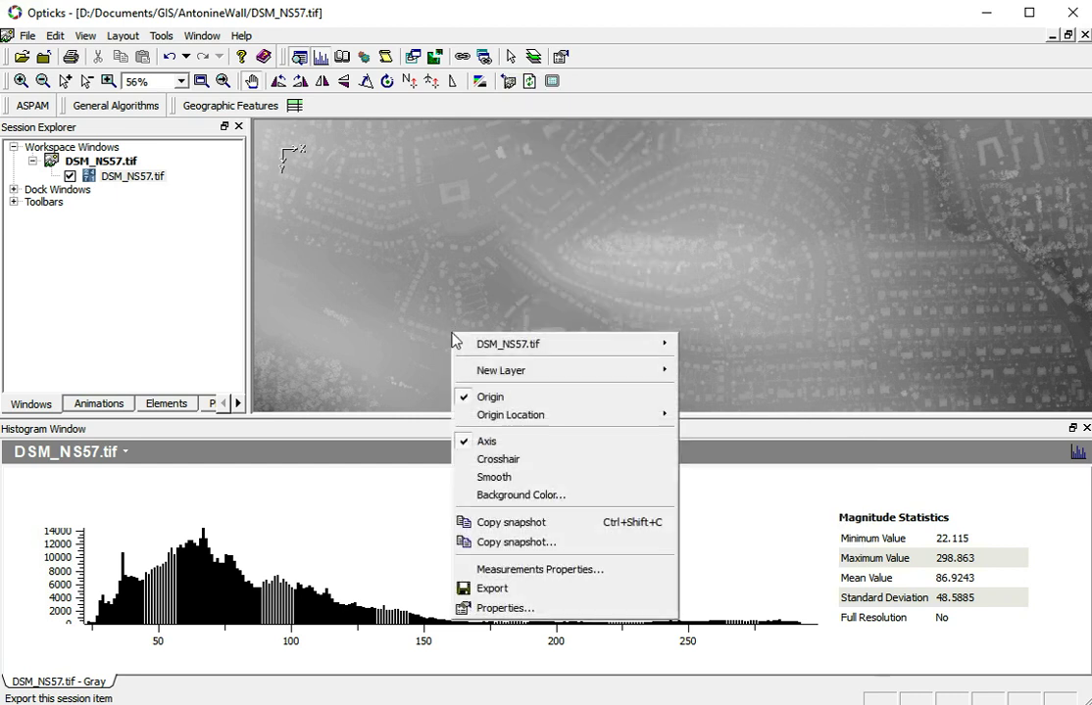
right_click(407, 505)
mouse_move(499, 355)
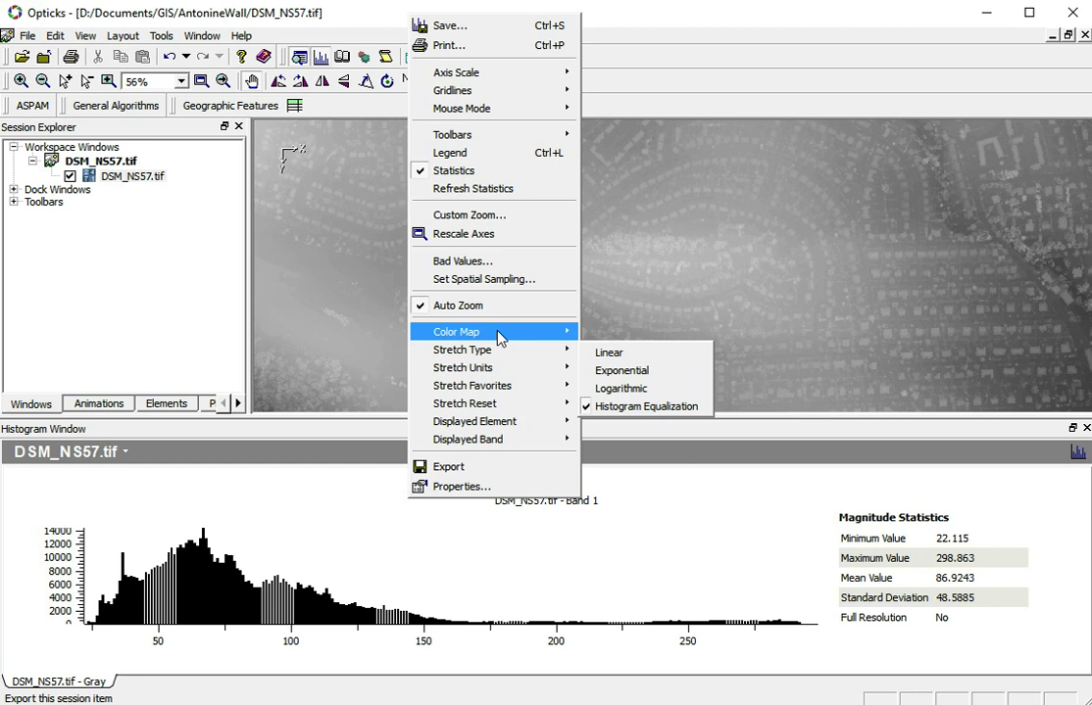
mouse_move(496, 332)
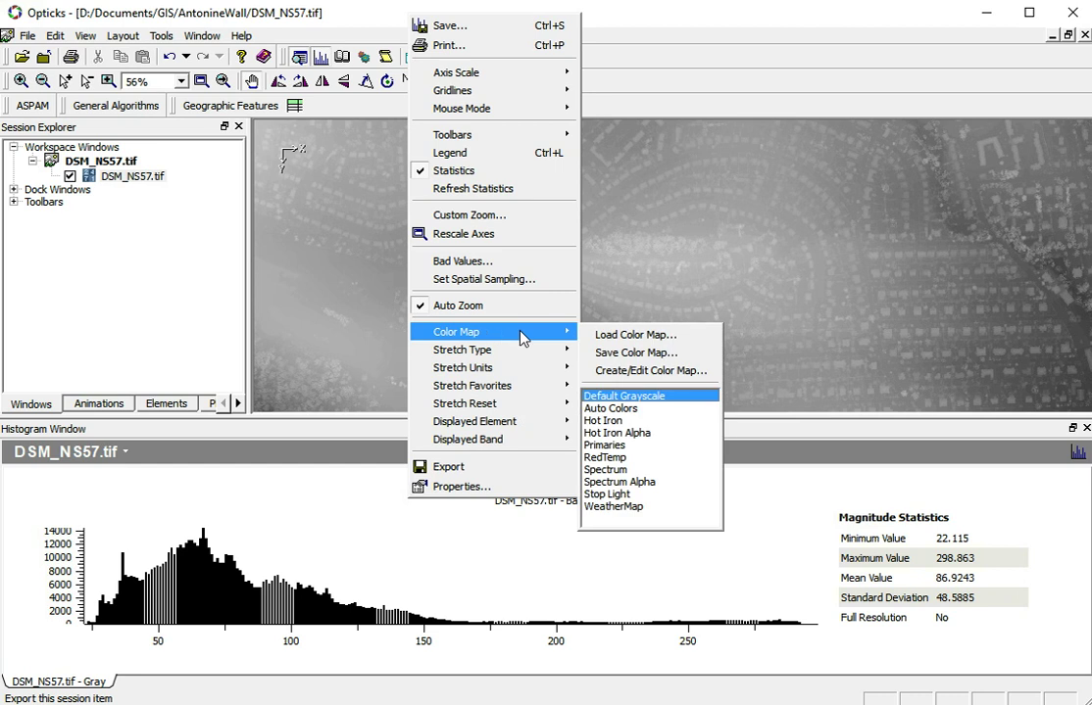
left_click(624, 422)
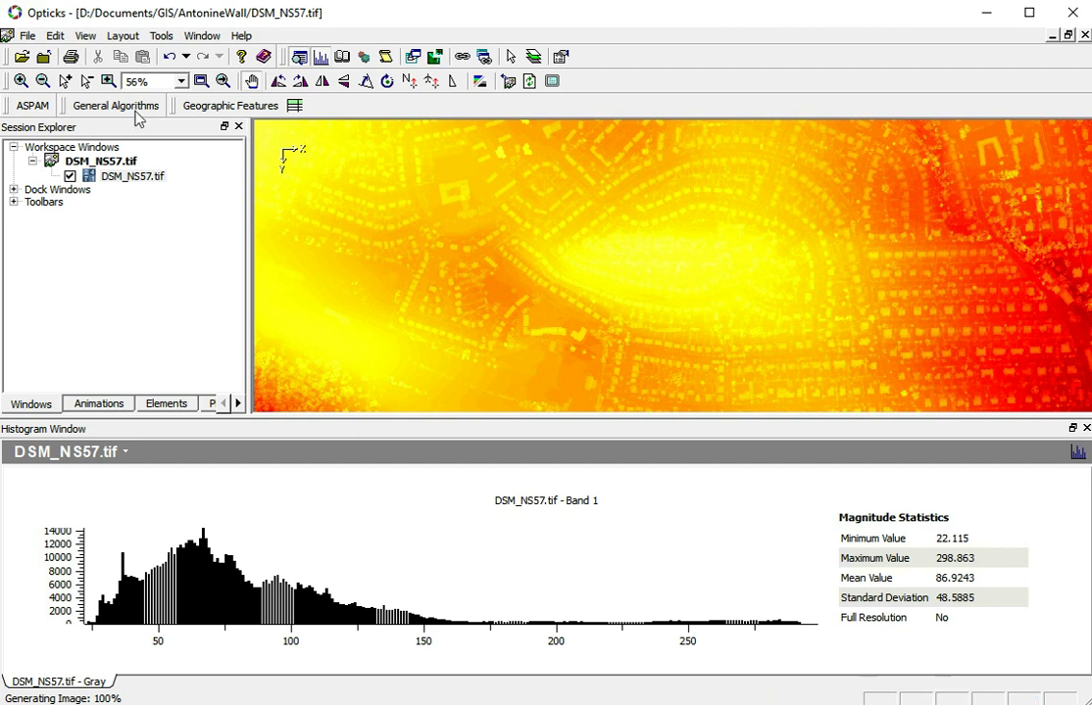
- Zoom out to 12% to show the whole Hot Iron raster, then centre it
left_click(43, 83)
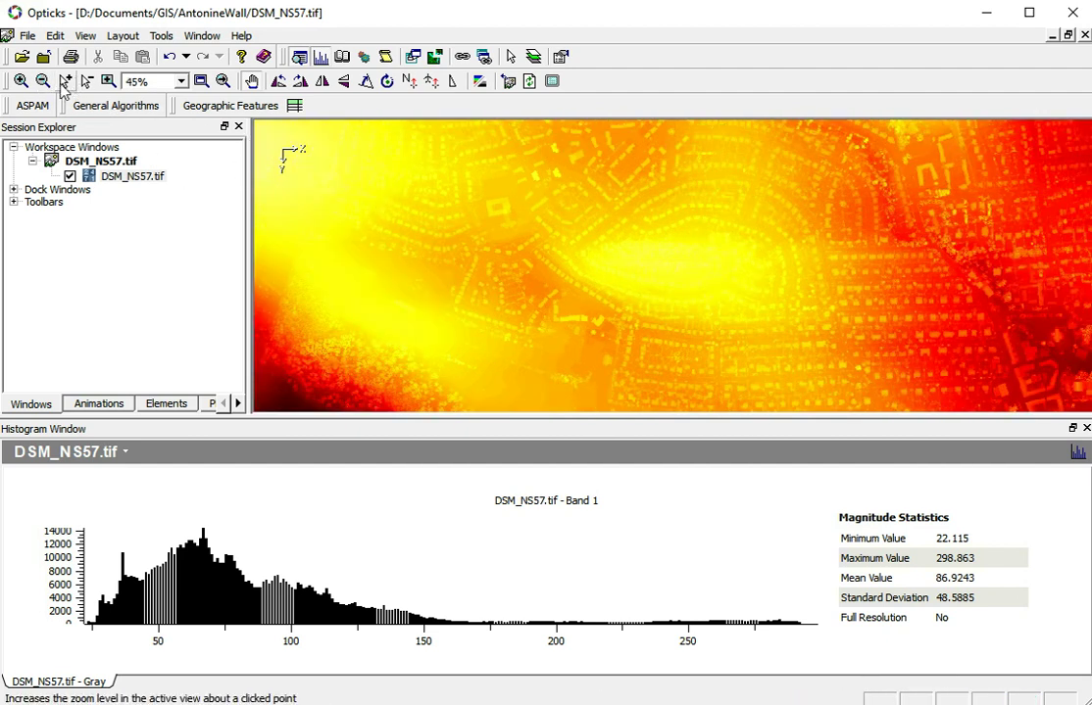
left_click(43, 82)
left_click(43, 82)
left_click(43, 82)
left_click(43, 82)
left_click(43, 82)
left_click(43, 82)
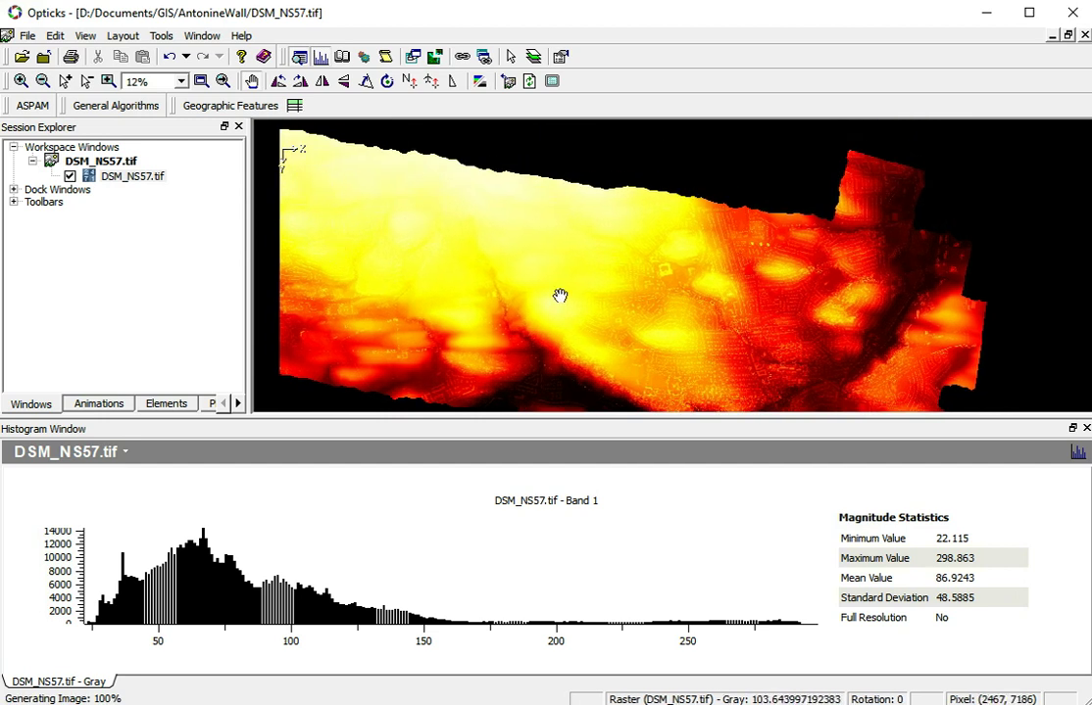
left_click_drag(594, 311, 600, 338)
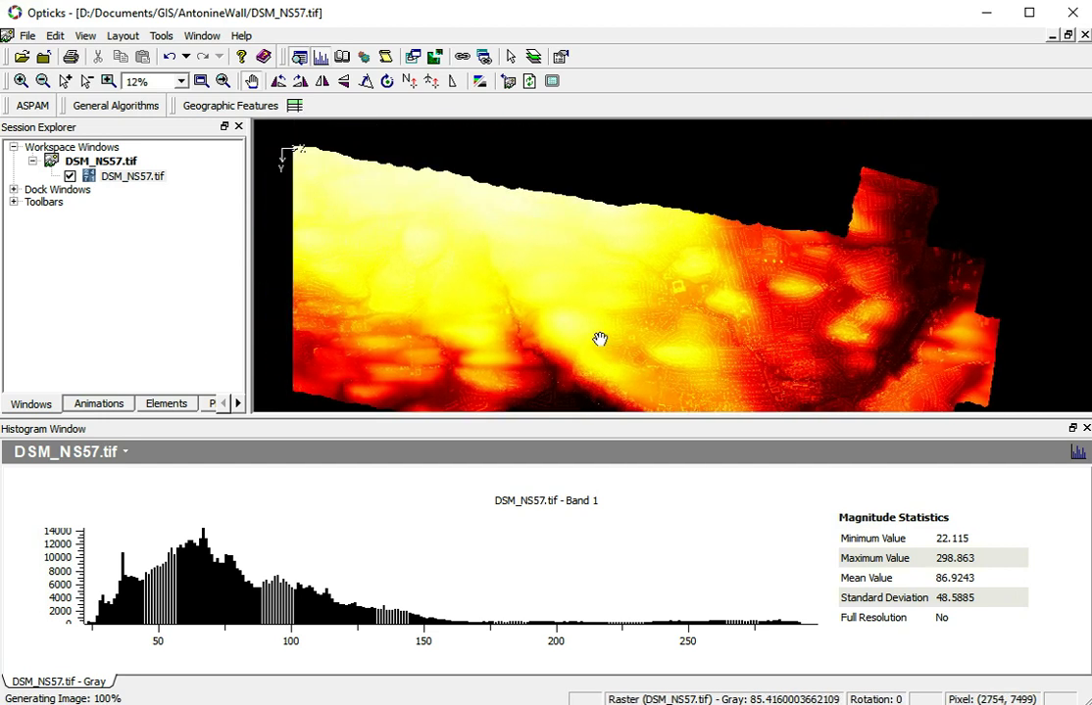
left_click_drag(459, 220, 463, 192)
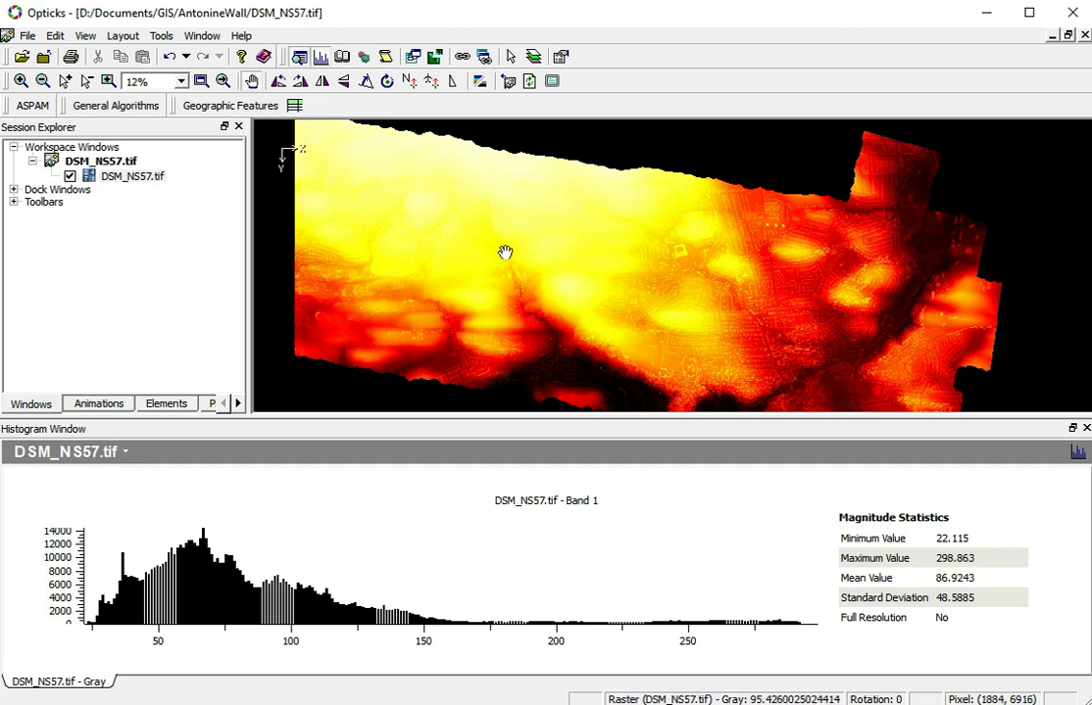
left_click_drag(522, 299, 490, 287)
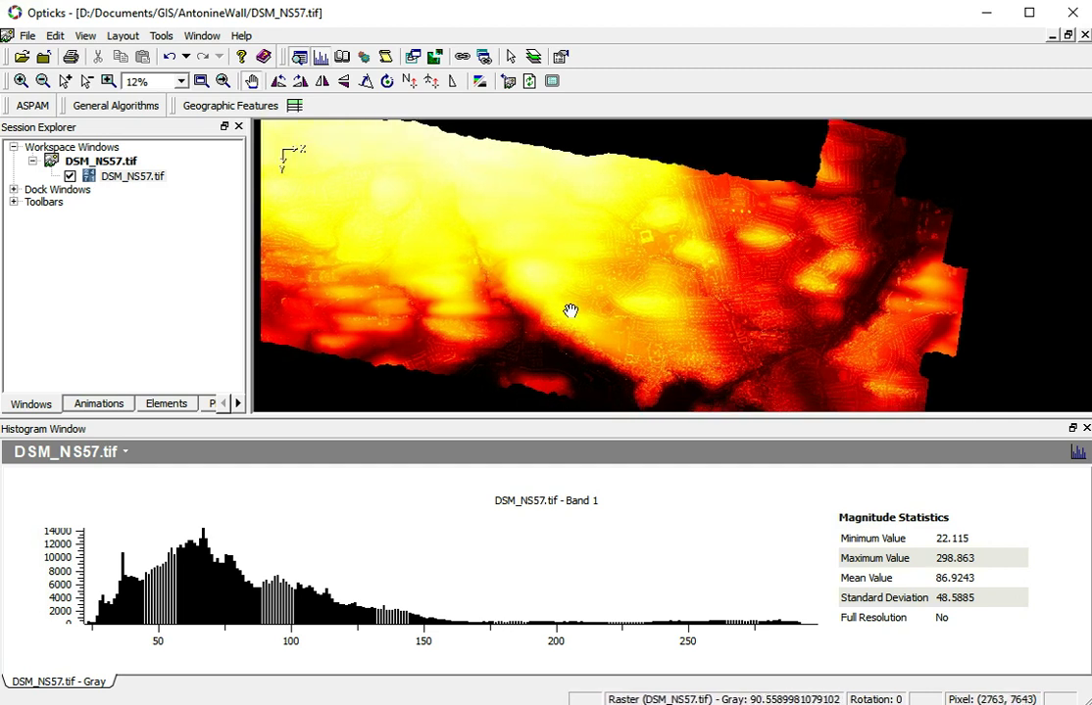
- Replace the Hot Iron color map with Spectrum on DSM_NS57.tif
right_click(530, 243)
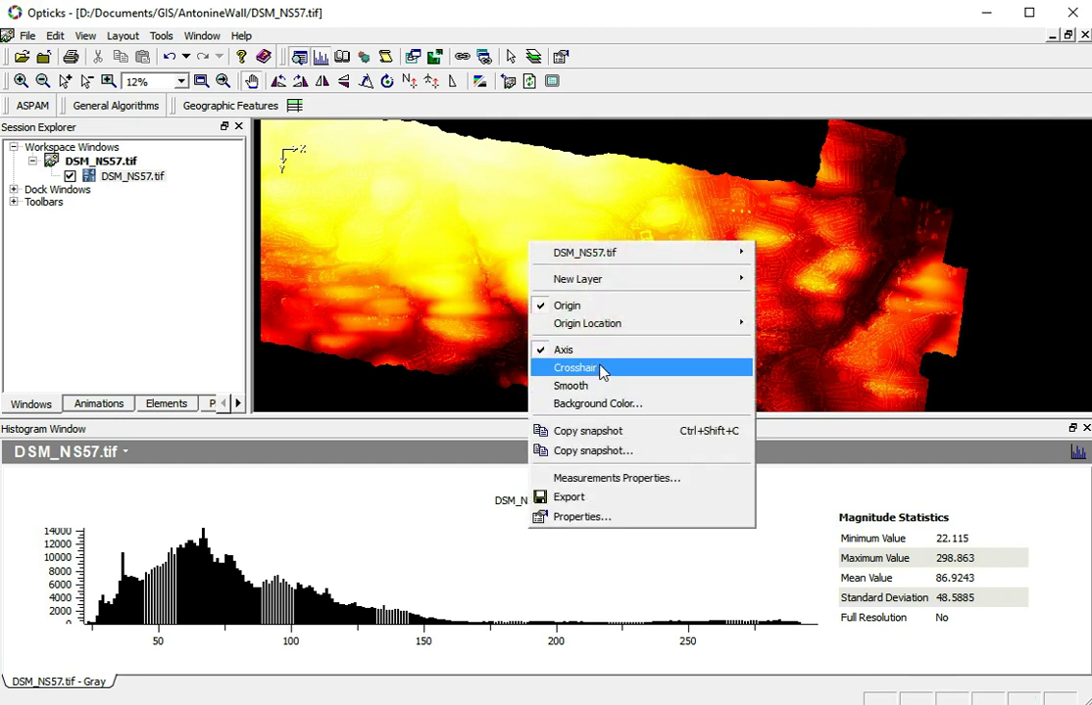
right_click(467, 482)
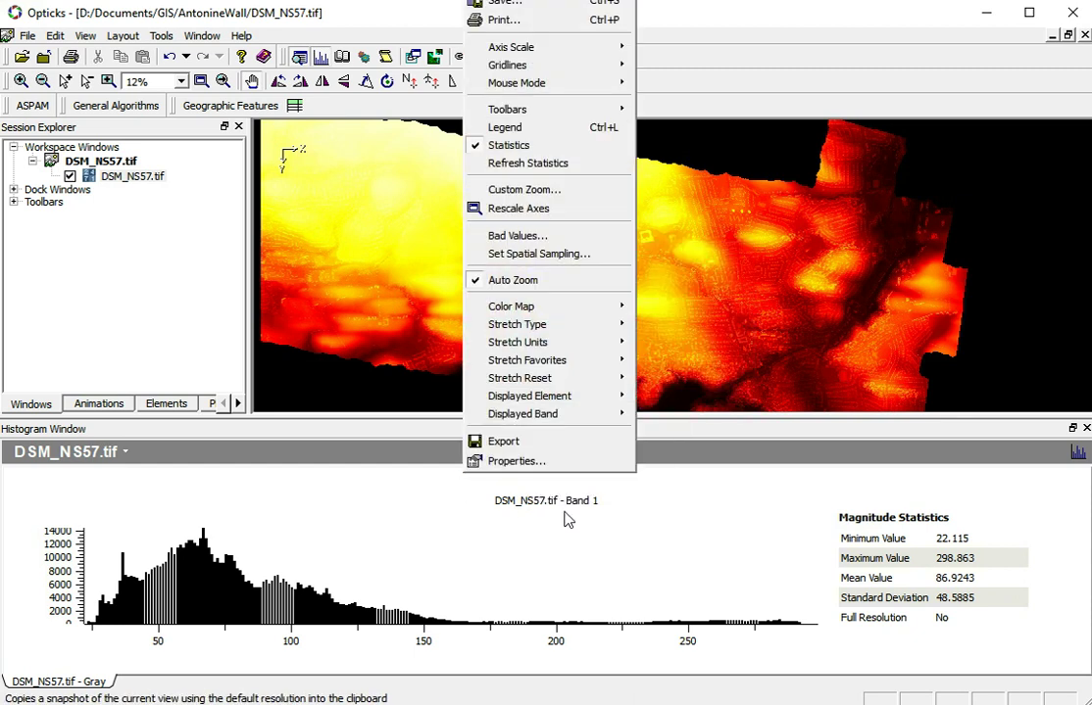
mouse_move(554, 324)
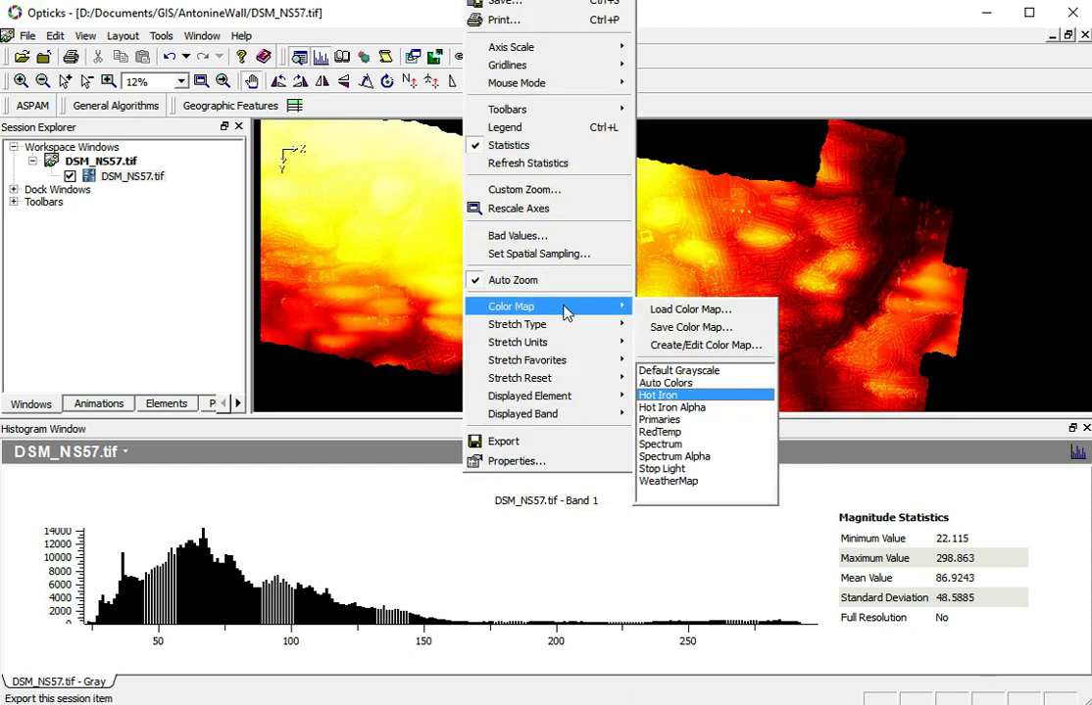
left_click(694, 446)
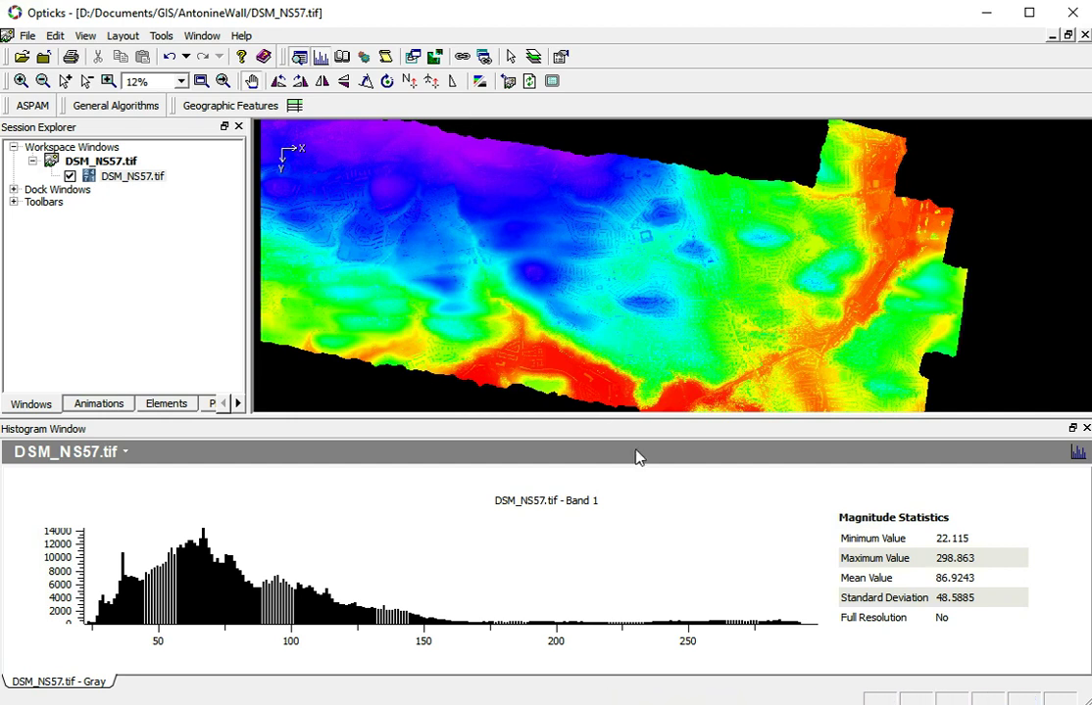
- Apply the Auto Colors color map to DSM_NS57.tif from the histogram's Color Map menu
right_click(600, 345)
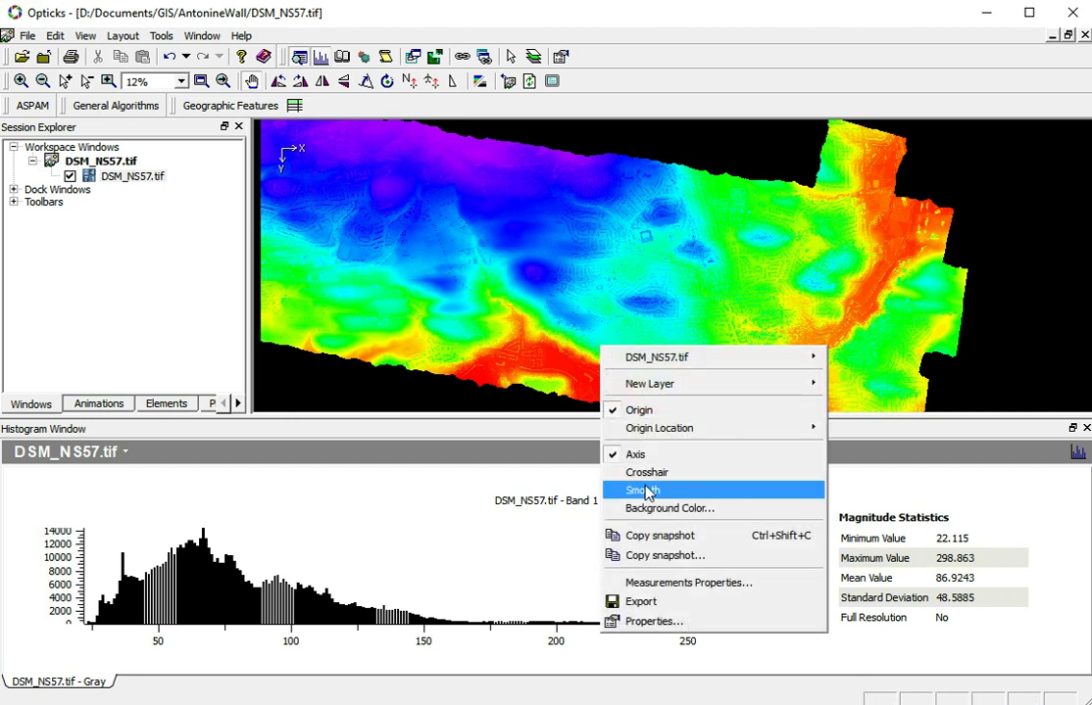
right_click(549, 519)
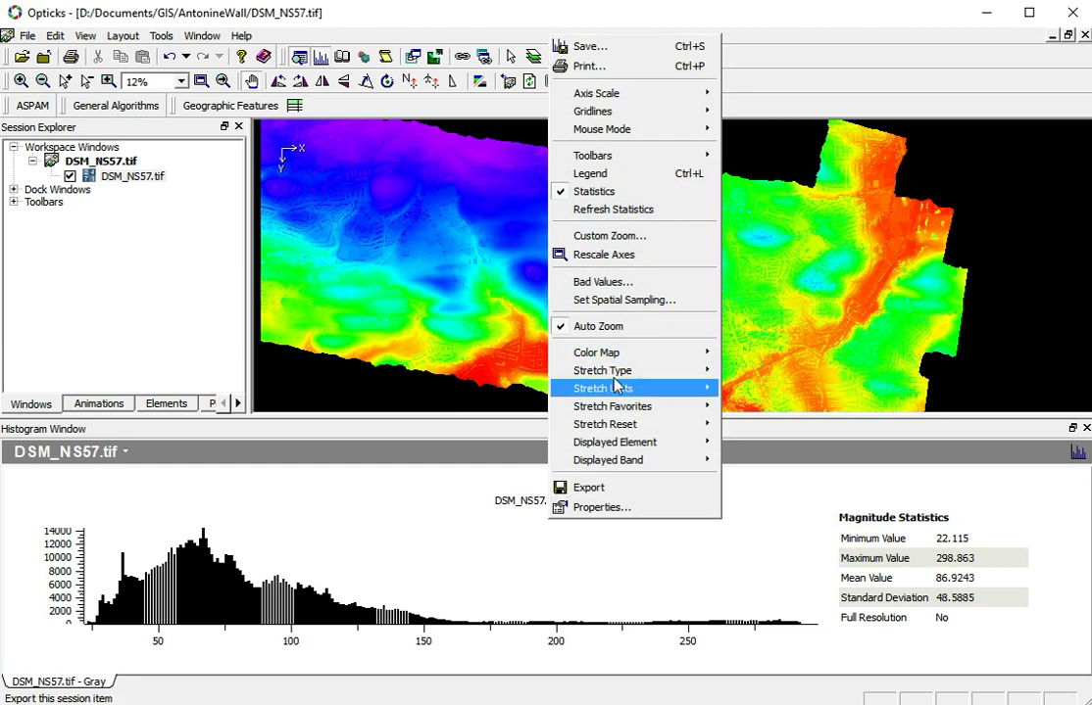
mouse_move(612, 372)
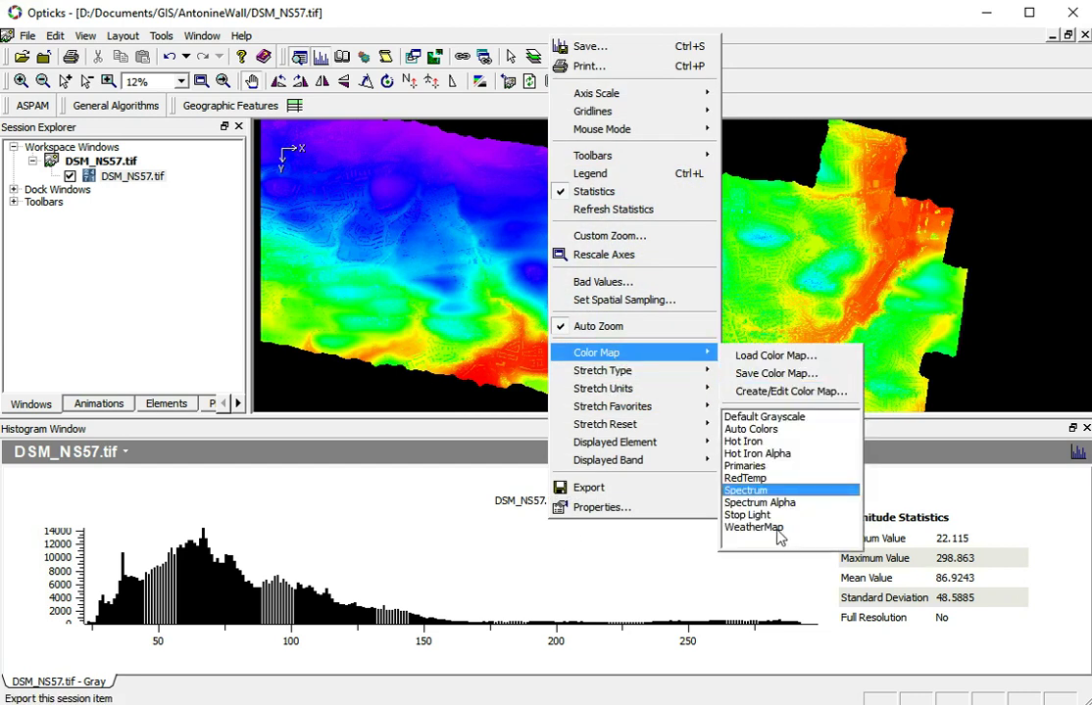
left_click(776, 433)
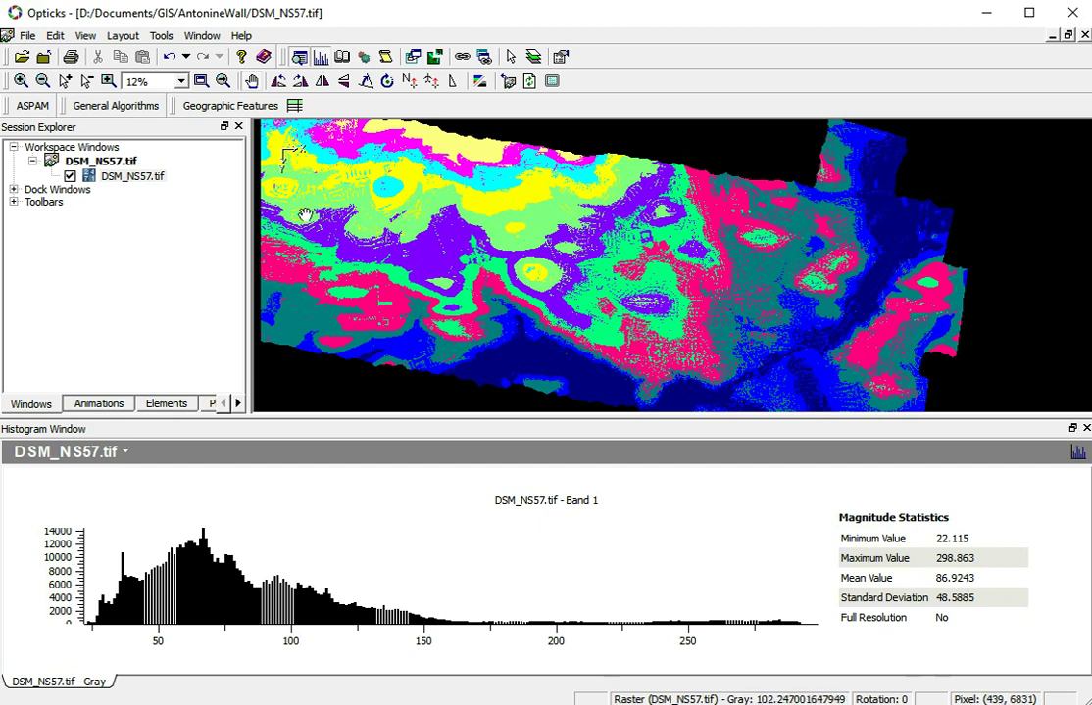
- Switch DSM_NS57.tif's color map back to Default Grayscale
right_click(544, 257)
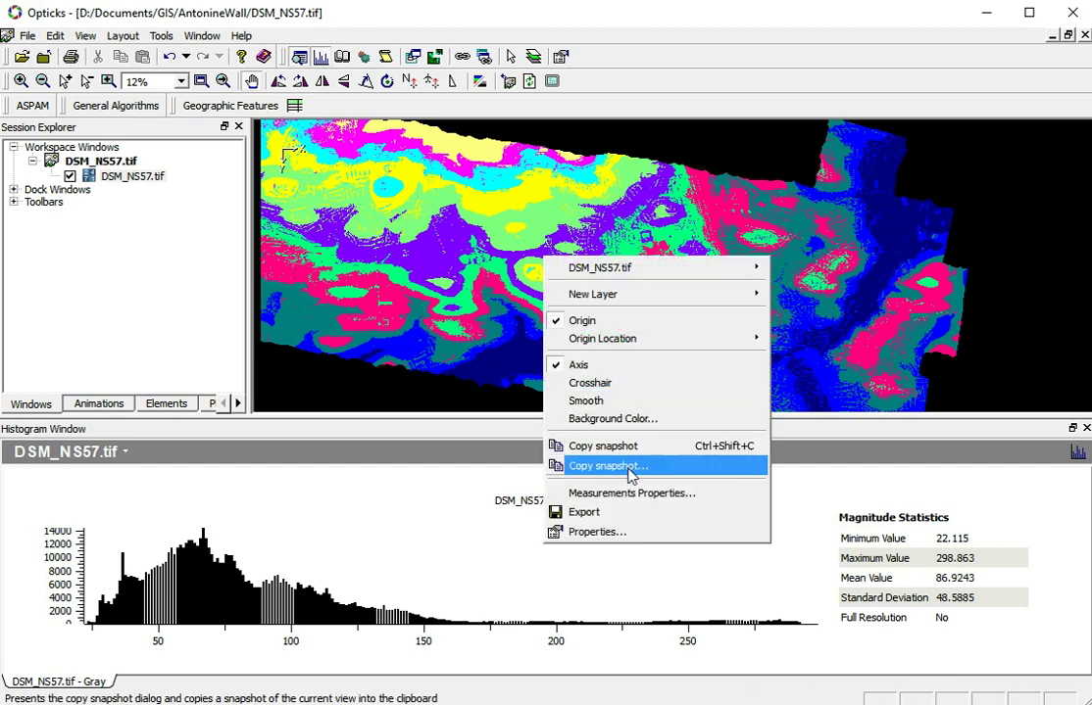
right_click(487, 498)
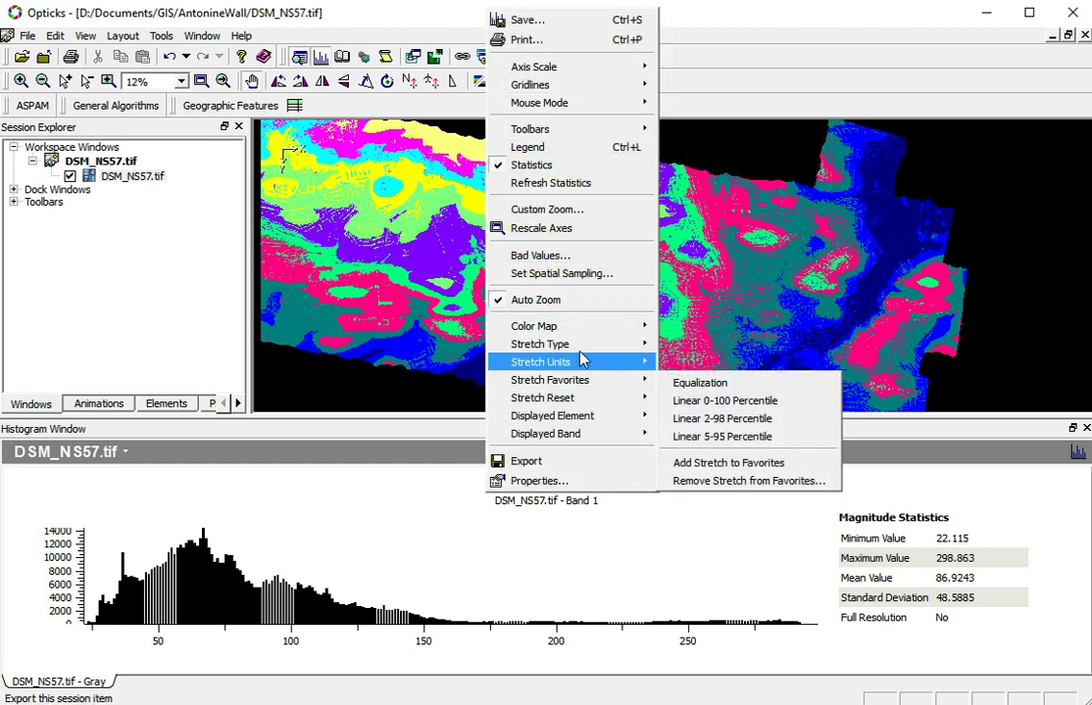
mouse_move(588, 327)
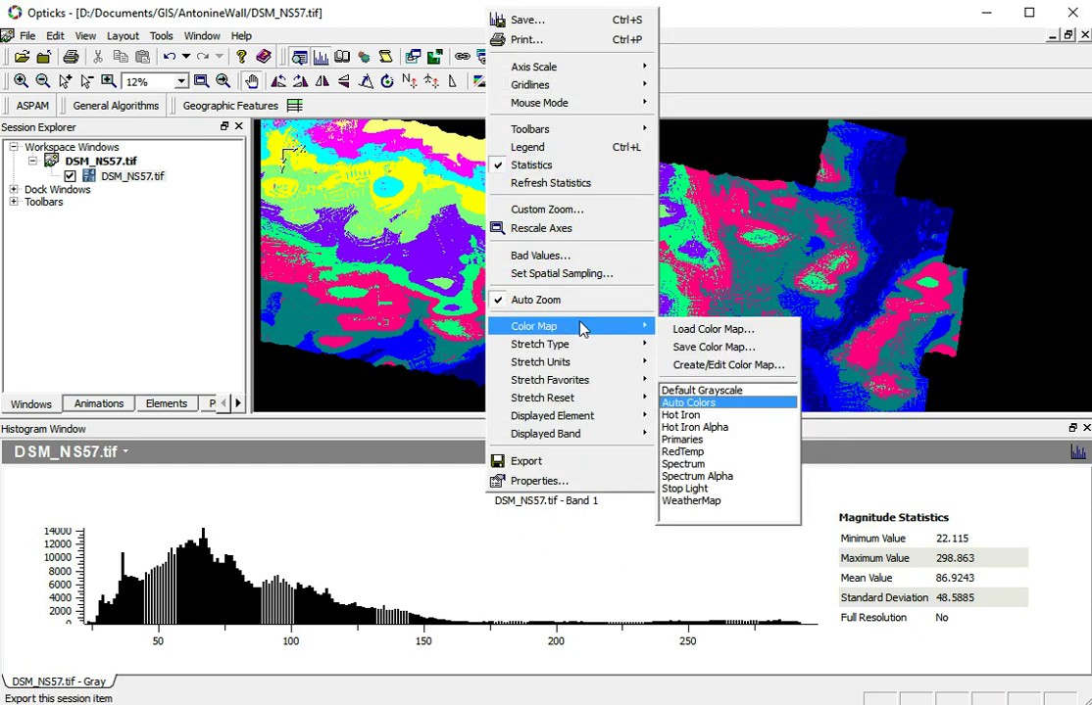
left_click(725, 389)
- Save the Opticks session with Ctrl+S and close the finished save window
left_click_drag(626, 324, 654, 331)
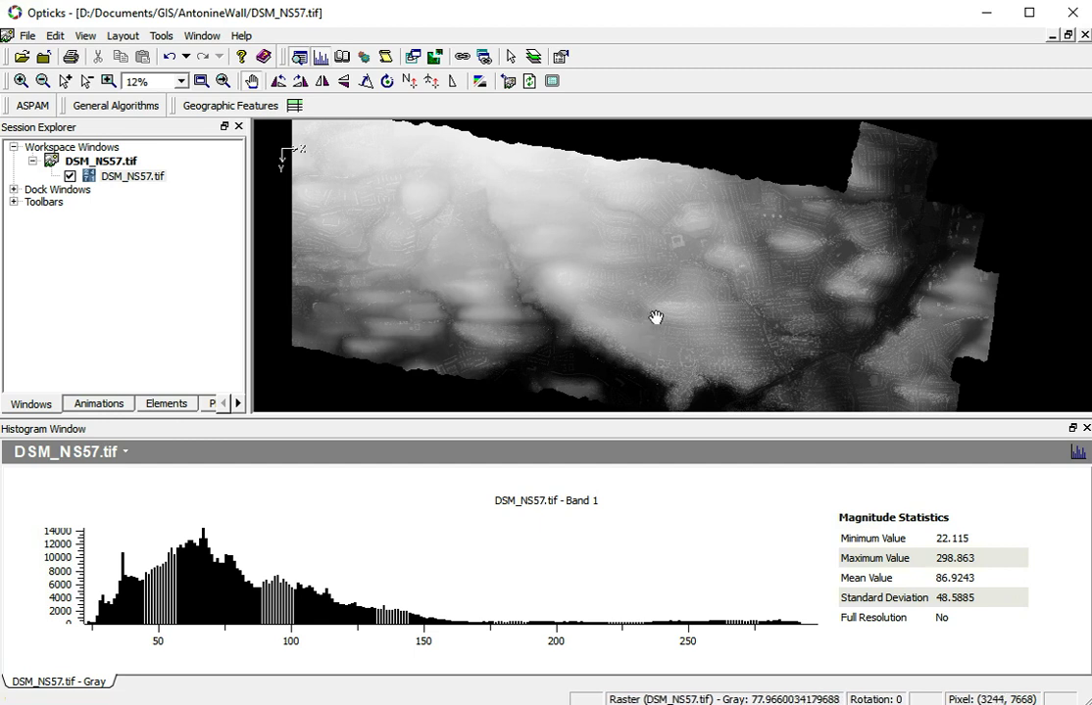
key("ctrl+s")
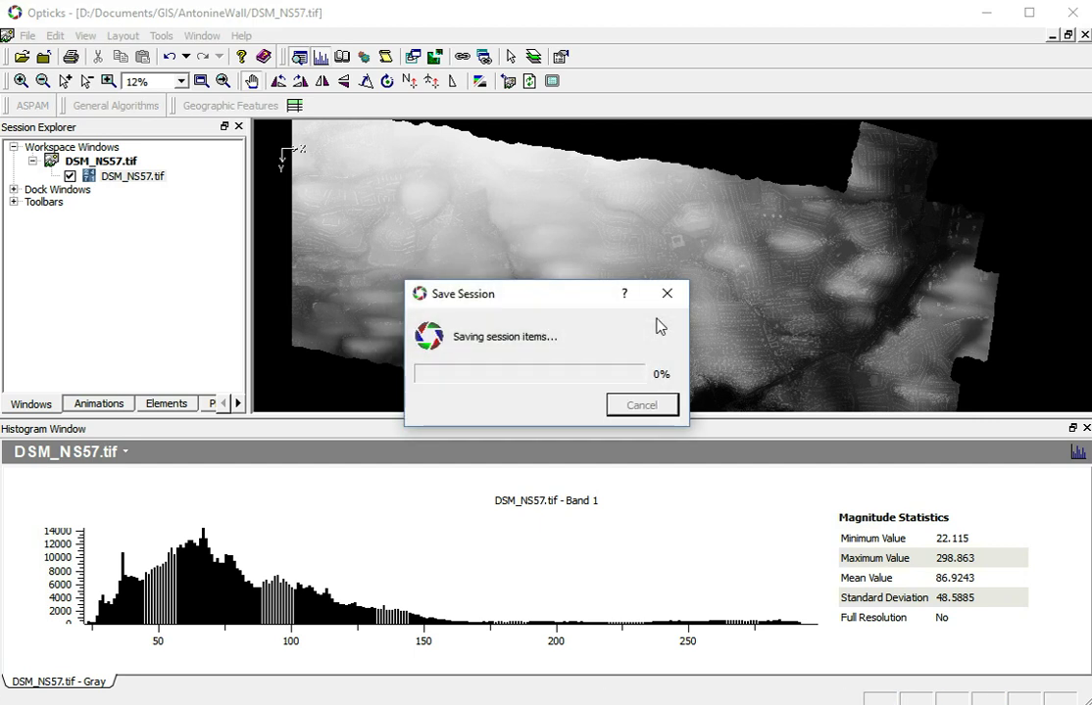
left_click(664, 296)
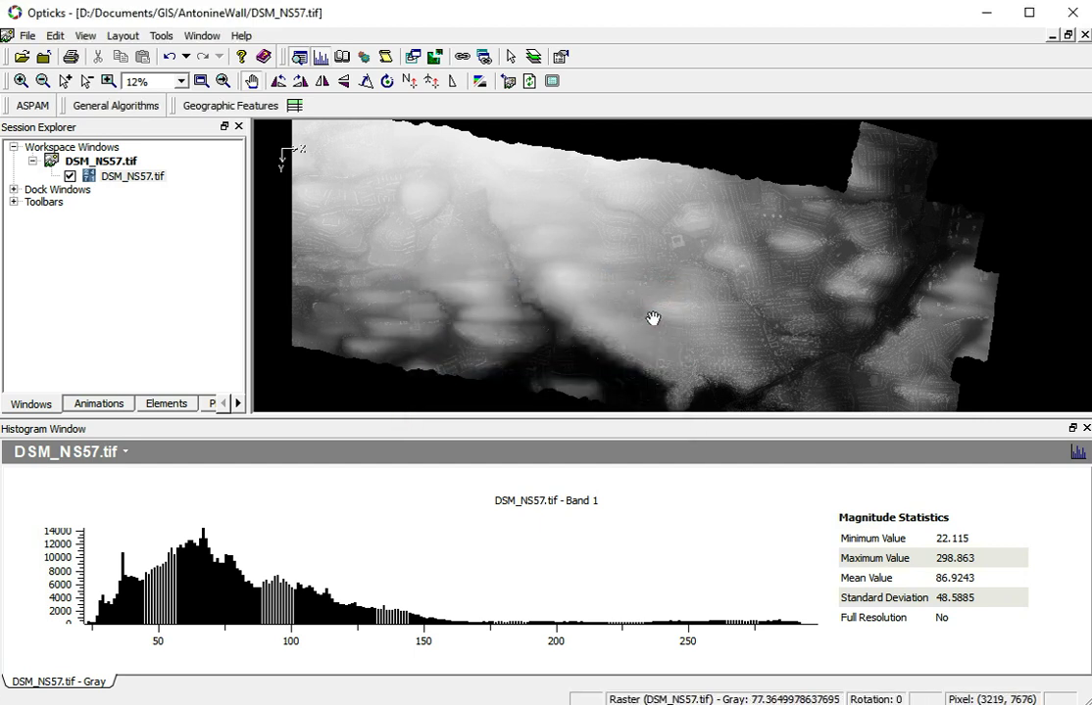